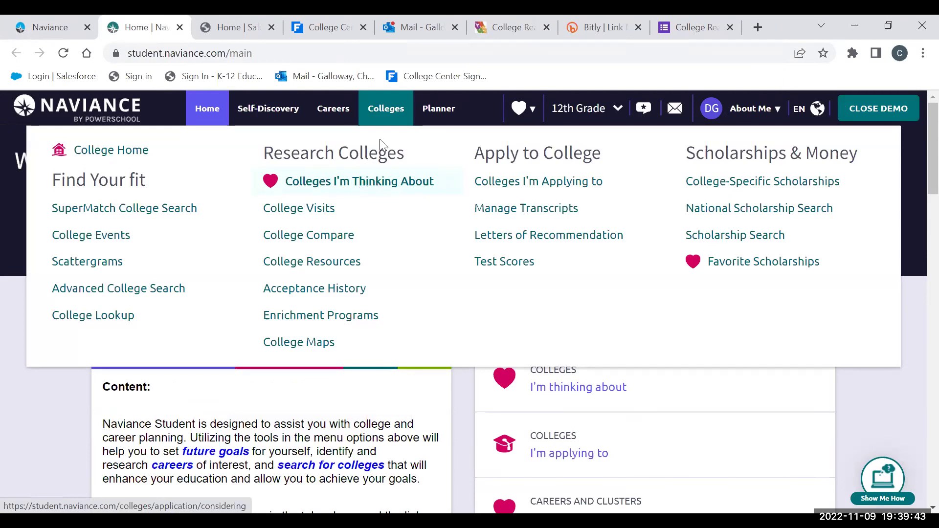
- Start adding colleges to the Colleges I'm Thinking About list and look up the keyword "houston", browsing the matching colleges
left_click(356, 181)
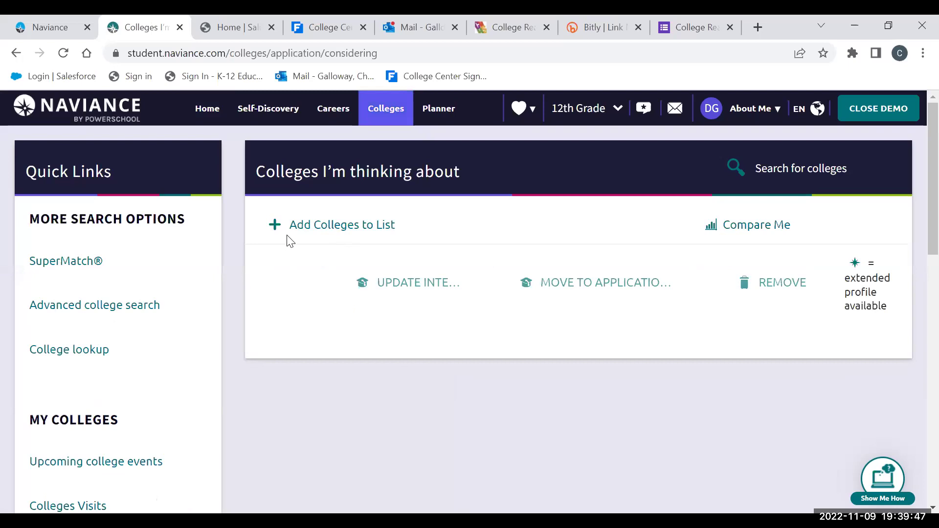
left_click(317, 226)
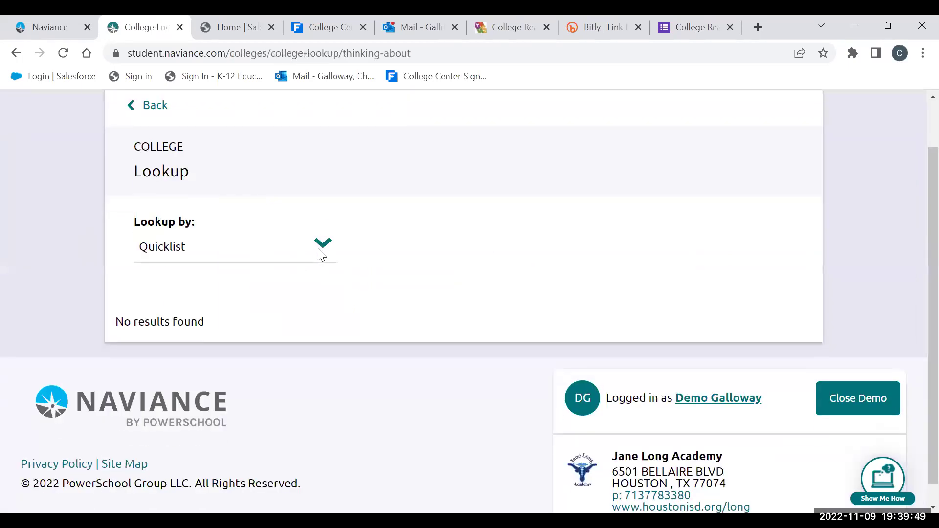
left_click(321, 253)
left_click(266, 269)
left_click(216, 336)
type("houston")
key("Return")
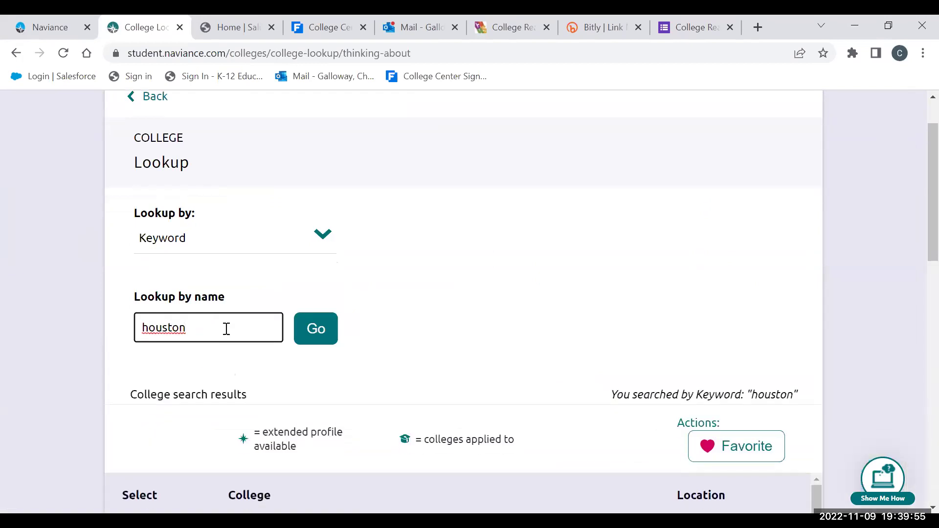
scroll(227, 329, "down", 10)
scroll(226, 334, "down", 5)
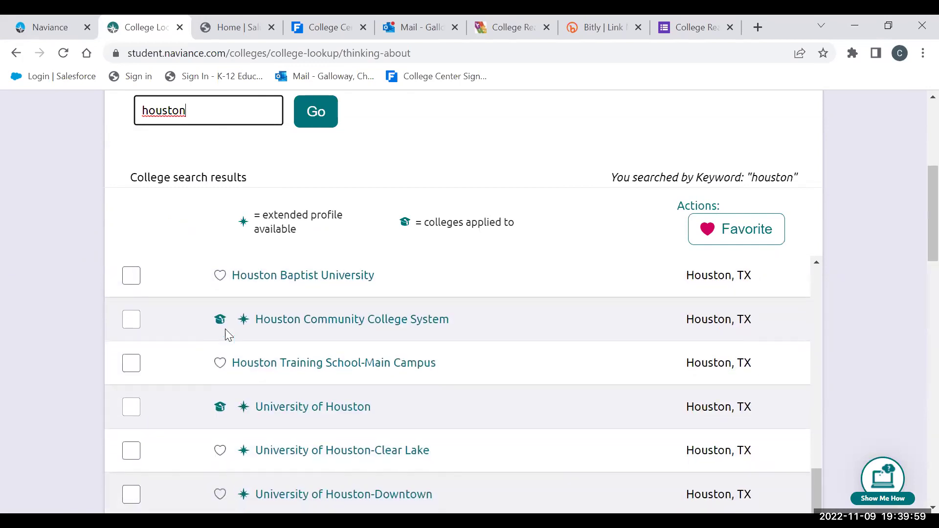
scroll(228, 335, "down", 5)
scroll(225, 329, "down", 5)
- Look up colleges by the keyword "texas state" and browse the matching colleges
scroll(225, 328, "up", 3)
key("BackSpace")
key("BackSpace")
key("BackSpace")
key("BackSpace")
key("BackSpace")
key("BackSpace")
key("BackSpace")
type("texas st")
key("BackSpace")
type("state")
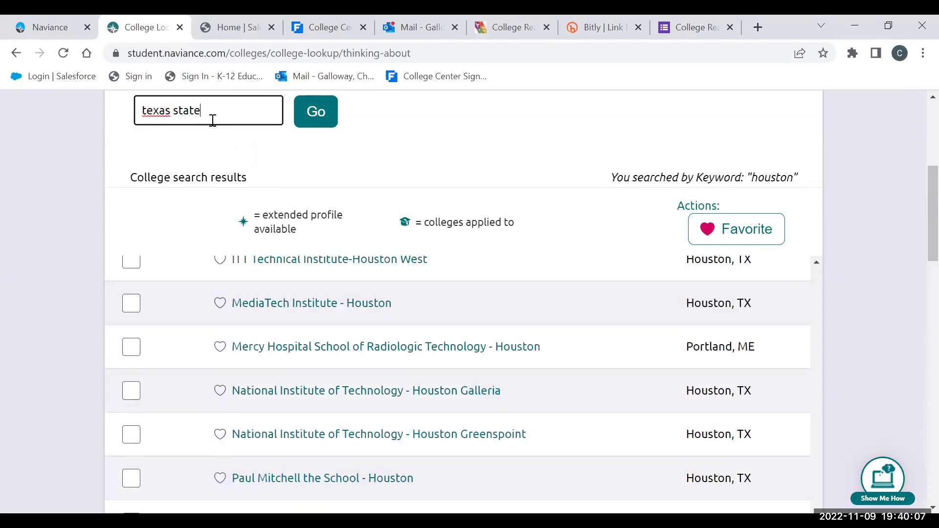
left_click(302, 121)
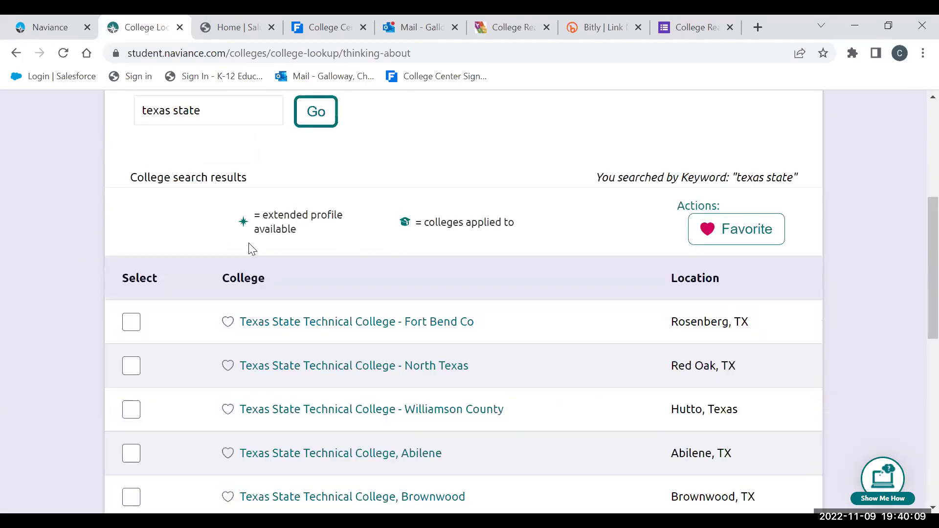
scroll(208, 344, "down", 4)
scroll(216, 372, "down", 3)
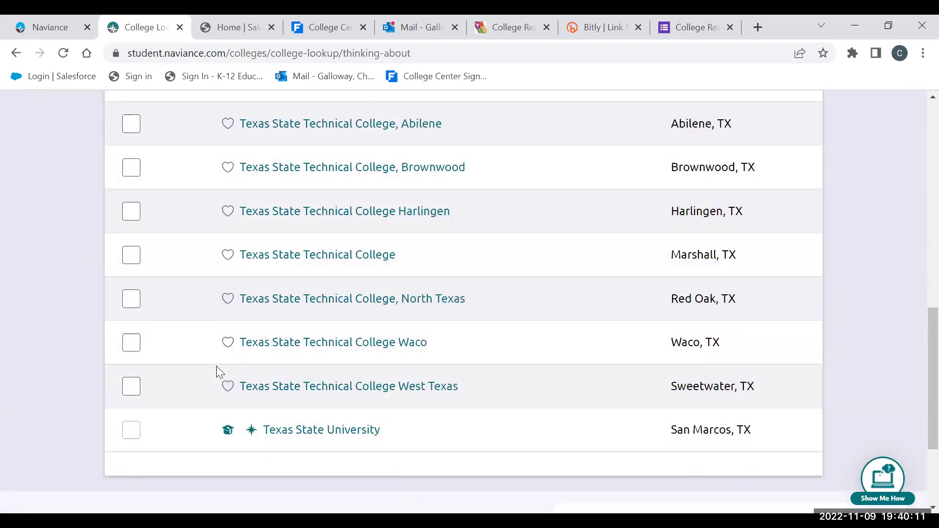
- Look up colleges by the keyword "Rice" and browse the matching colleges
scroll(234, 367, "up", 8)
left_click_drag(235, 266, 116, 269)
key("BackSpace")
type("Rice")
key("Return")
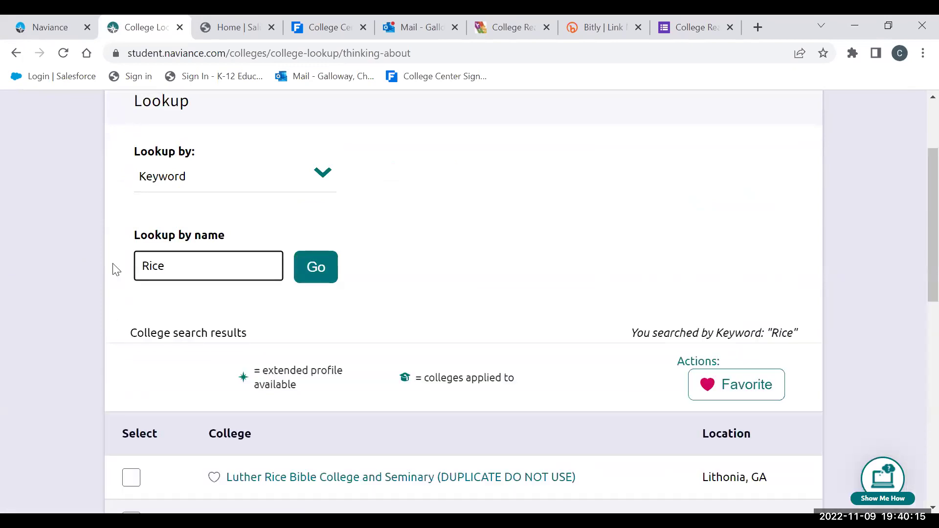
scroll(116, 269, "down", 7)
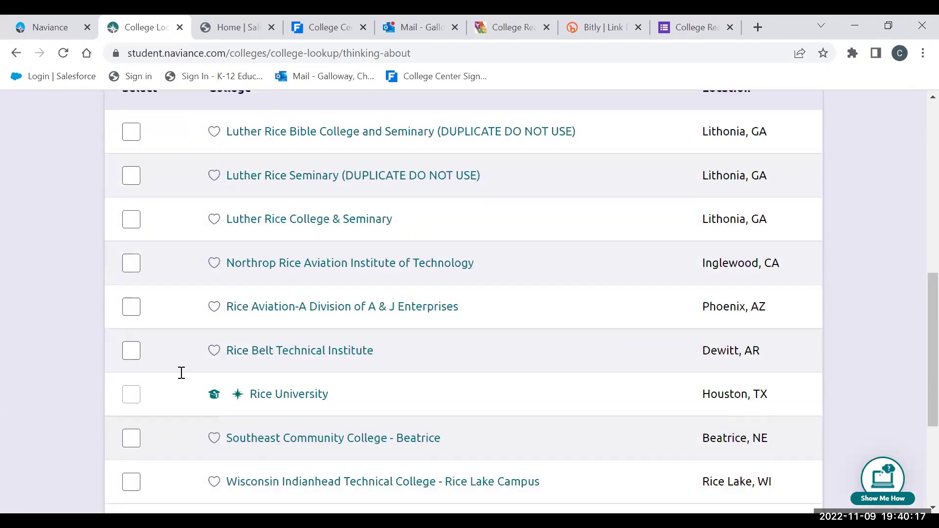
- Look up the keyword "carnegie mellon" and mark Carnegie Mellon University as a favorite
scroll(181, 373, "up", 7)
left_click(189, 389)
key("BackSpace")
key("BackSpace")
key("BackSpace")
key("BackSpace")
type("carnegie mellon")
left_click(308, 393)
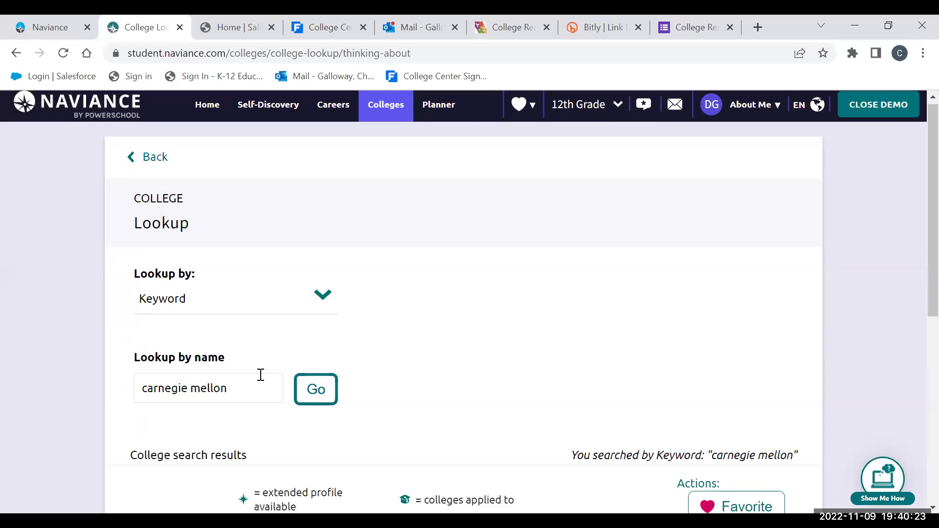
scroll(255, 367, "down", 5)
left_click(247, 352)
scroll(249, 241, "up", 2)
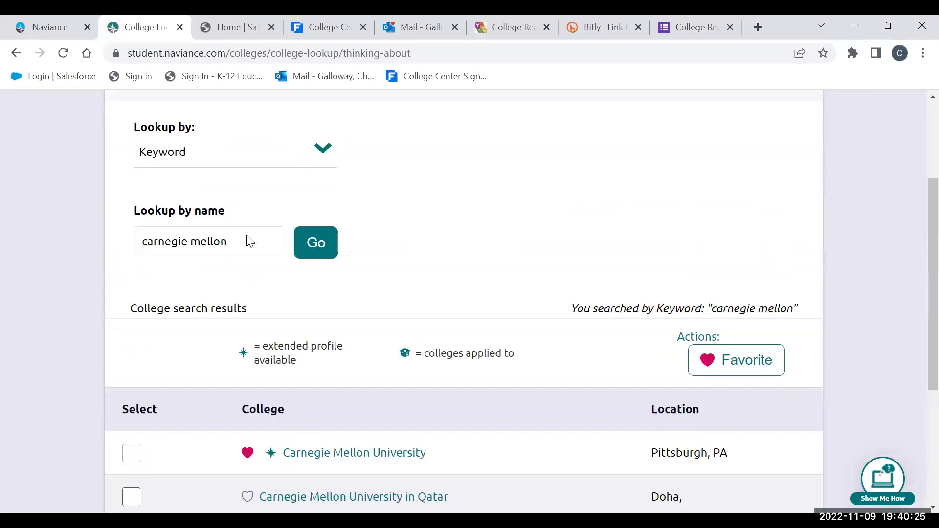
- Look up the keyword "baylor" and mark Baylor University as a favorite
scroll(250, 242, "up", 3)
right_click(75, 380)
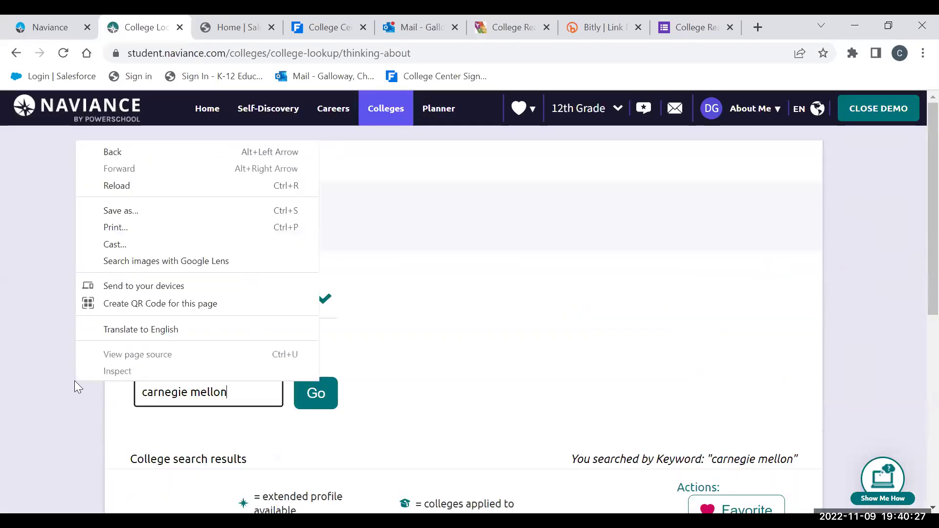
left_click(260, 390)
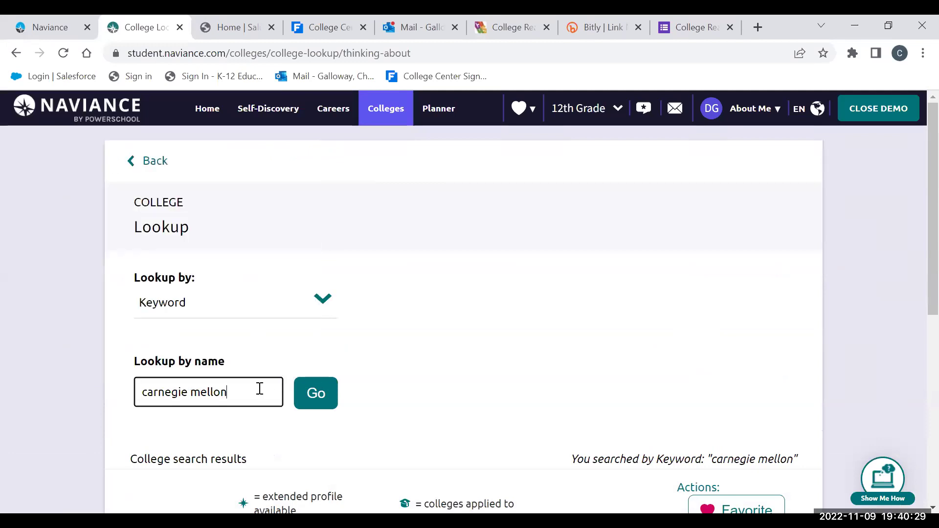
key("BackSpace")
key("BackSpace")
key("BackSpace")
key("BackSpace")
key("BackSpace")
key("BackSpace")
key("BackSpace")
key("BackSpace")
key("BackSpace")
key("BackSpace")
key("BackSpace")
key("BackSpace")
key("BackSpace")
key("BackSpace")
key("BackSpace")
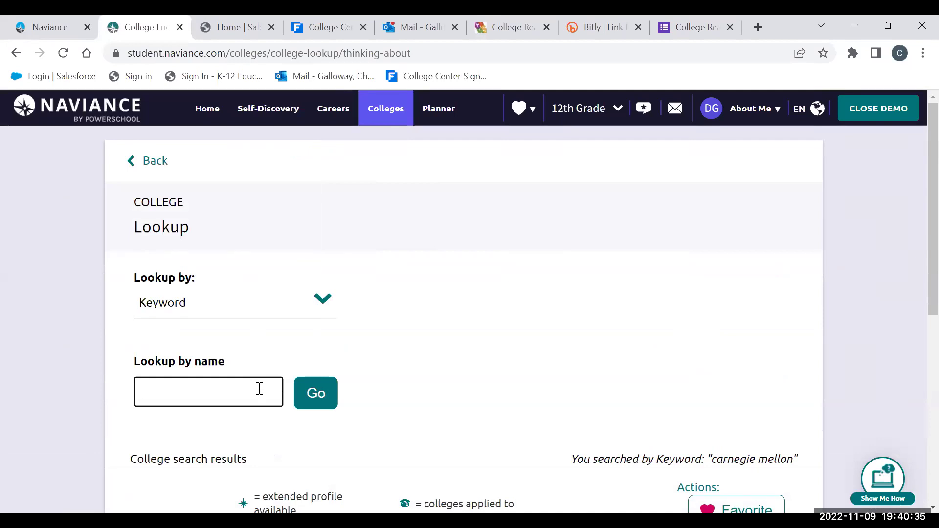
type("baylor")
left_click(323, 405)
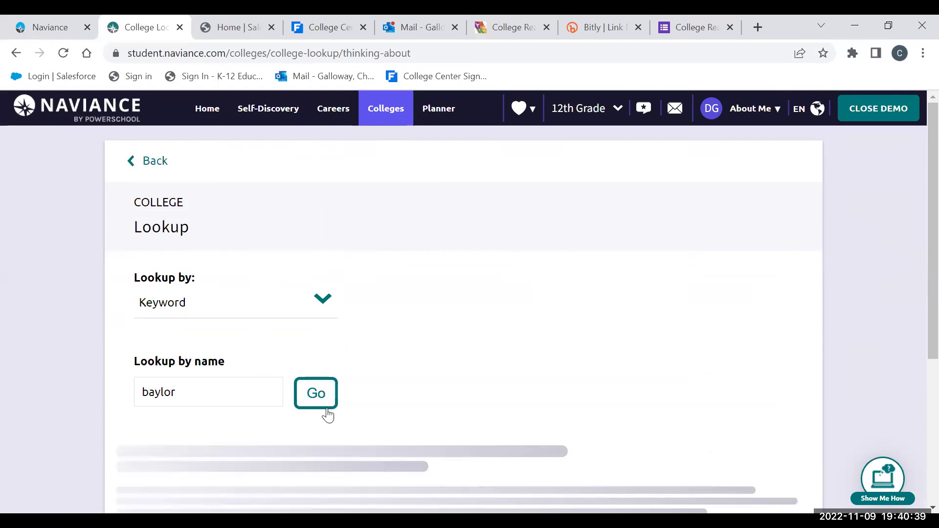
scroll(327, 411, "down", 6)
left_click(245, 376)
scroll(357, 225, "up", 6)
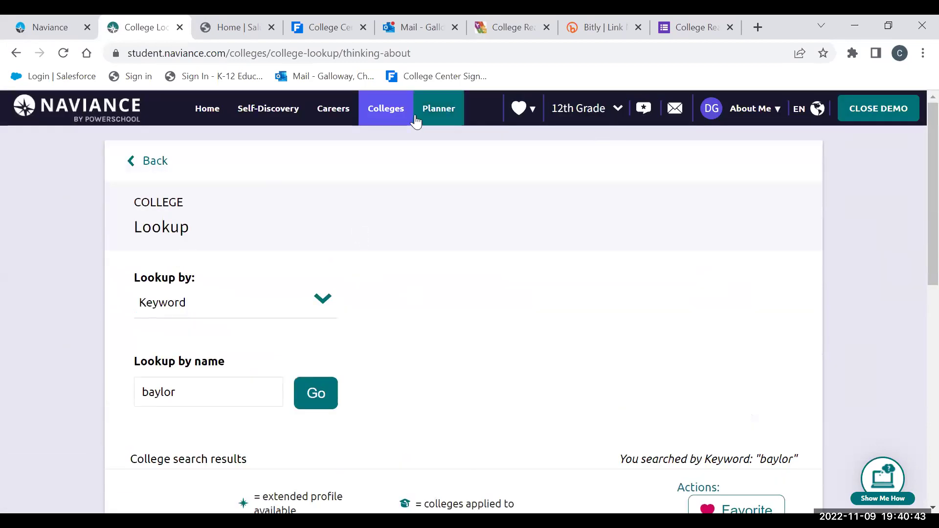
- From the Colleges I'm Thinking About list, move Baylor University and Carnegie Mellon University to the application list
mouse_move(384, 117)
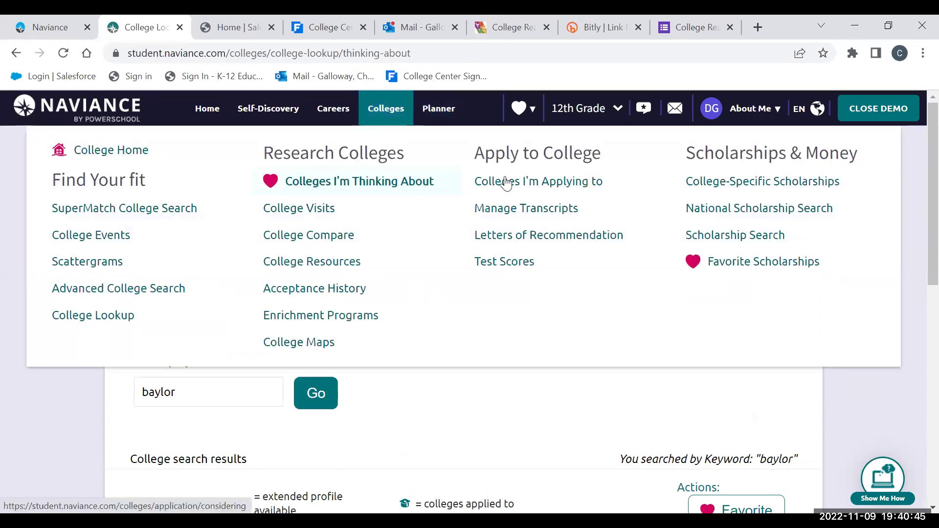
left_click(416, 190)
scroll(411, 351, "down", 1)
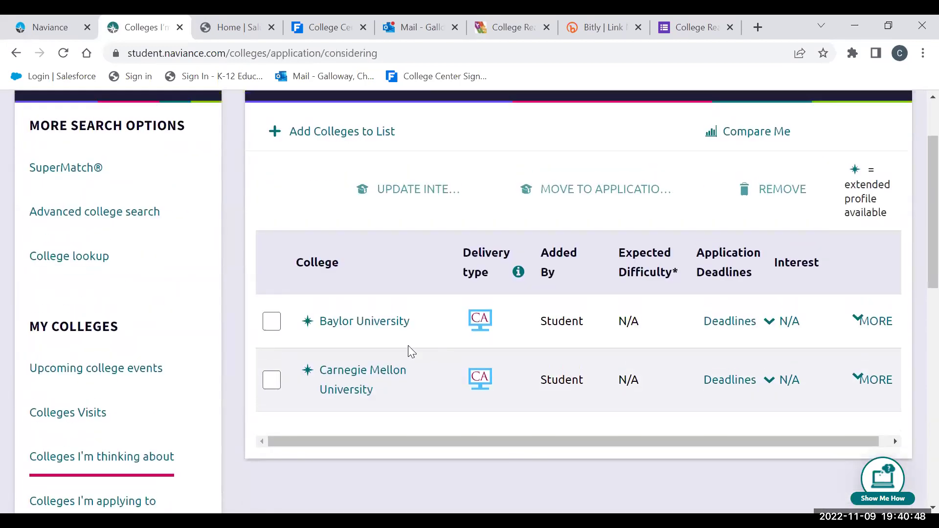
left_click(272, 321)
left_click(272, 380)
left_click(611, 189)
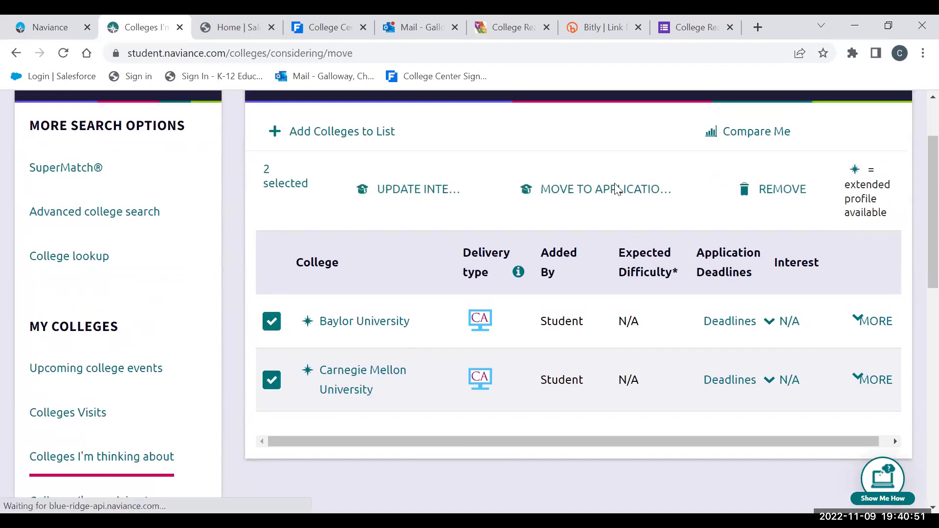
scroll(410, 308, "down", 2)
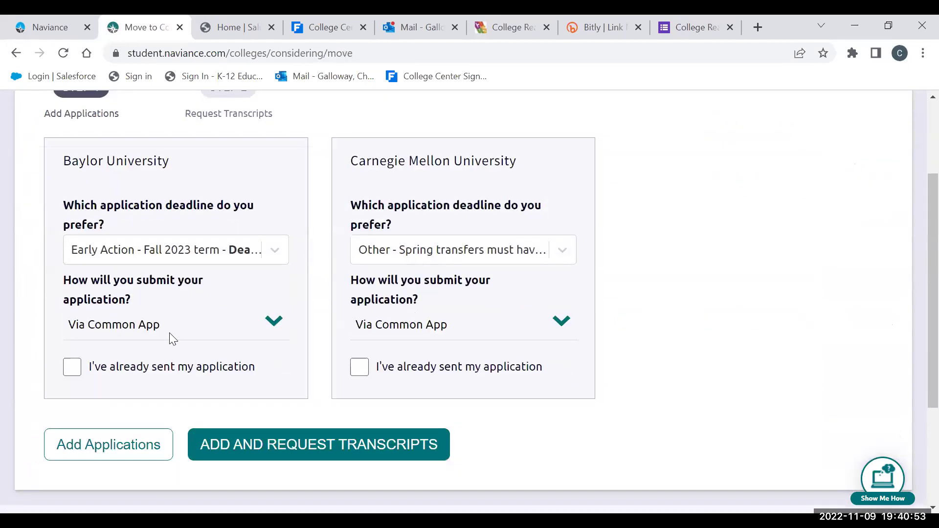
- Set Baylor University's preferred application deadline to Early Decision - Fall 2023 term, Deadline Nov 1
scroll(30, 165, "up", 1)
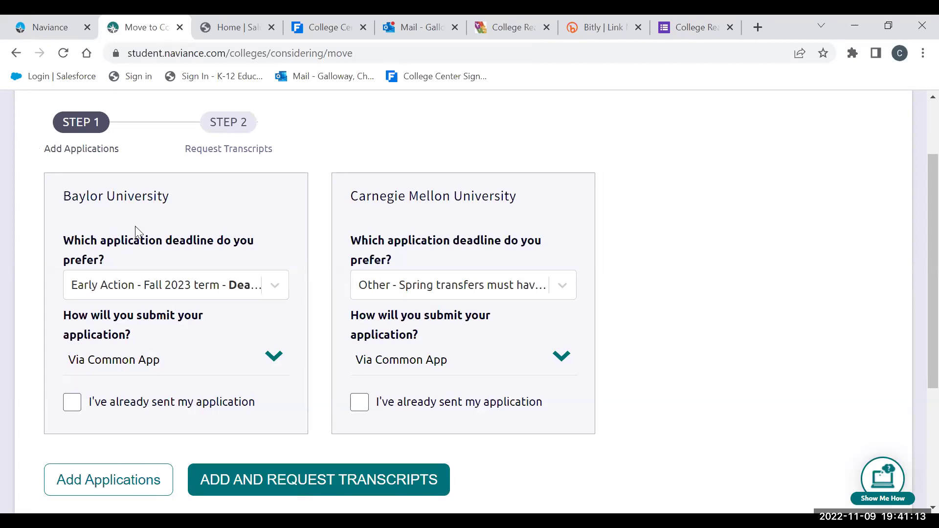
left_click(275, 285)
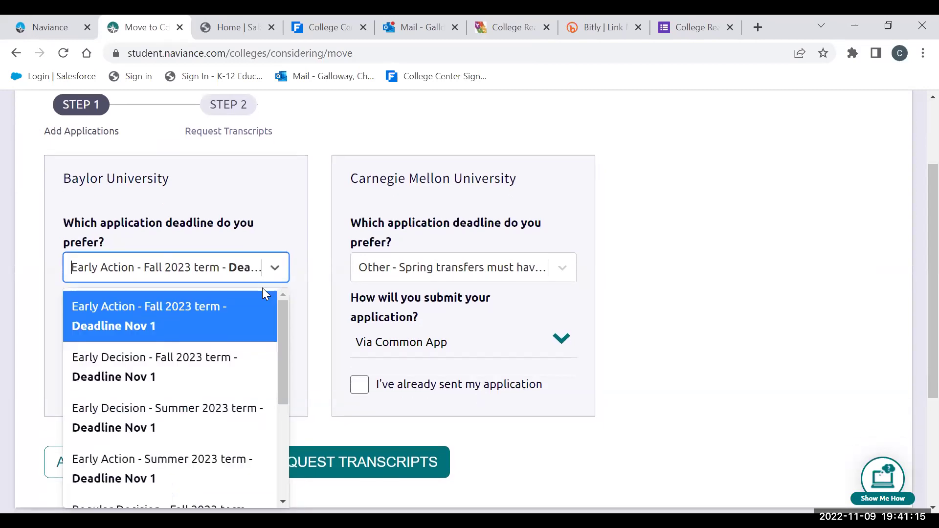
left_click(180, 370)
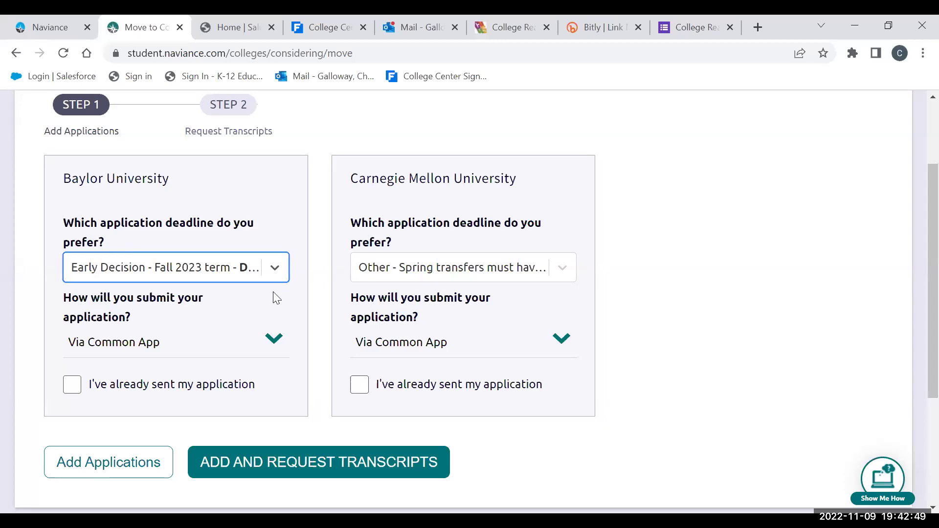
- Set Baylor University's preferred application deadline to Early Action - Fall 2023 term, Deadline Nov 1
left_click(274, 268)
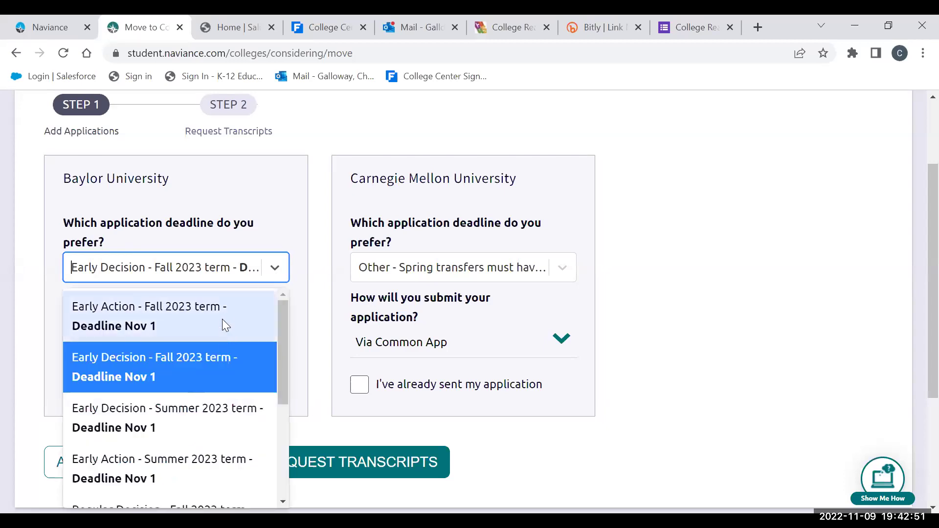
scroll(217, 426, "down", 2)
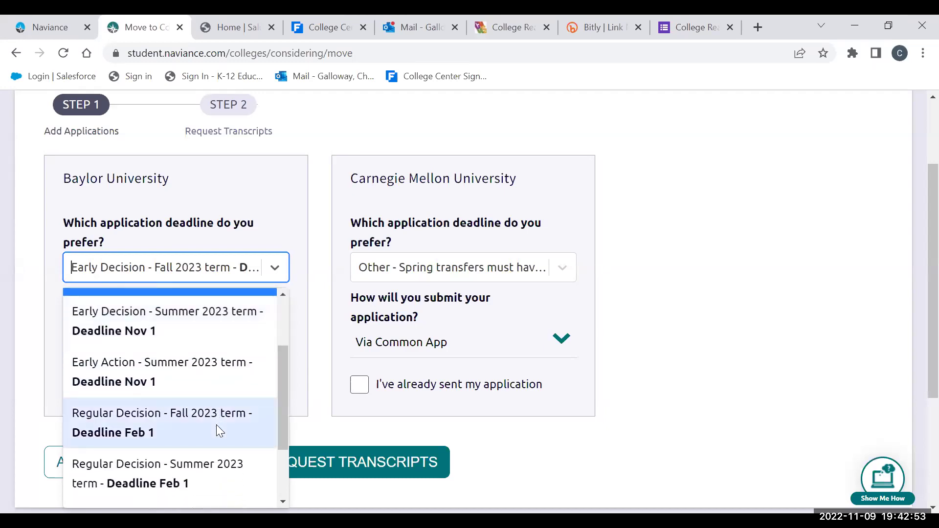
scroll(216, 425, "up", 2)
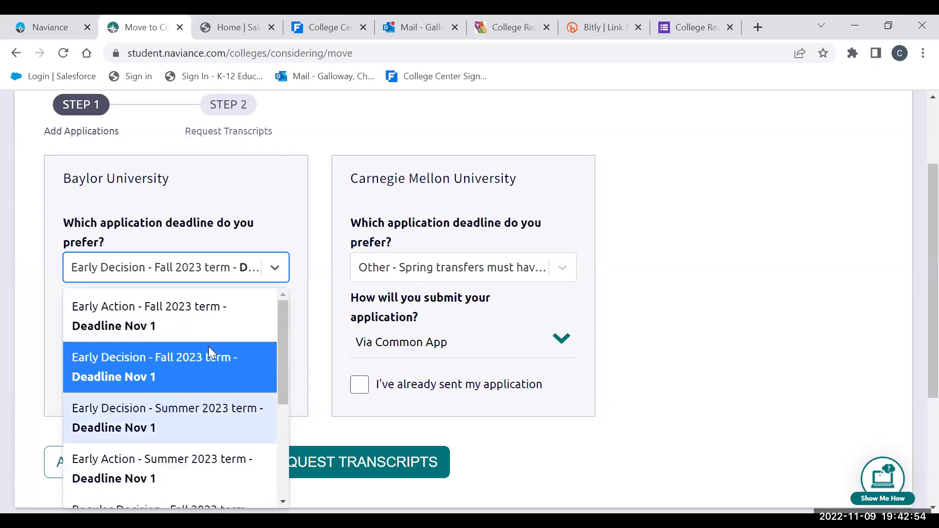
left_click(204, 317)
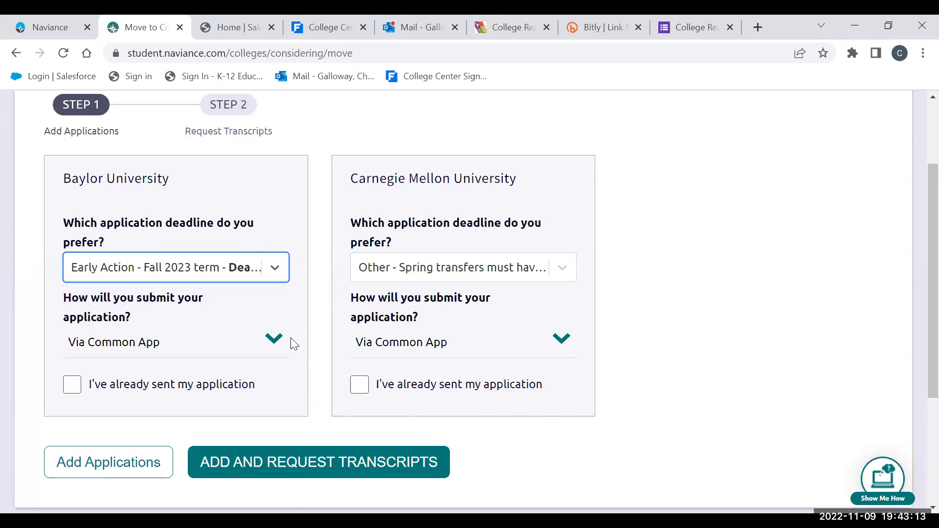
- Check Baylor University's submission options, keep Via Common App, and add both applications without requesting transcripts
left_click(242, 348)
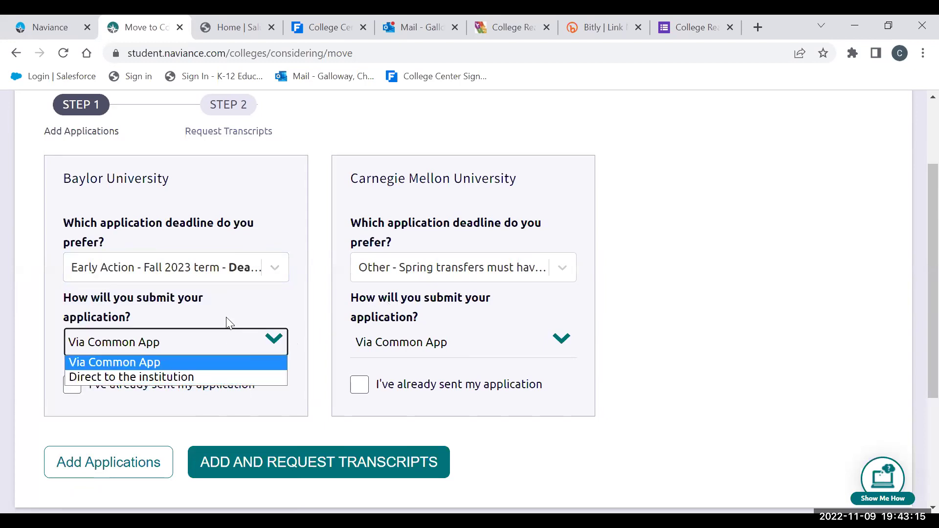
left_click(126, 464)
left_click(126, 464)
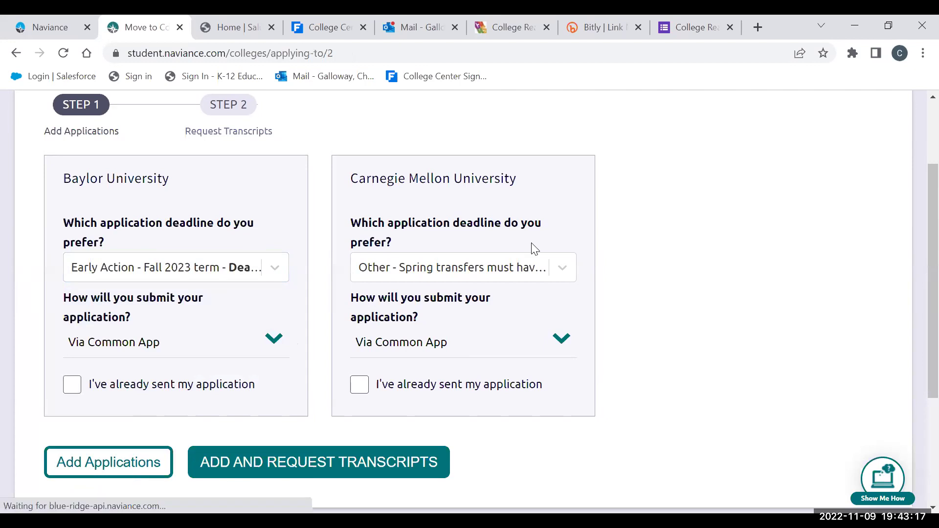
- Examine the deadlines, transcripts and submission types of the colleges being applied to, and open Baylor University's application status details
scroll(360, 304, "down", 4)
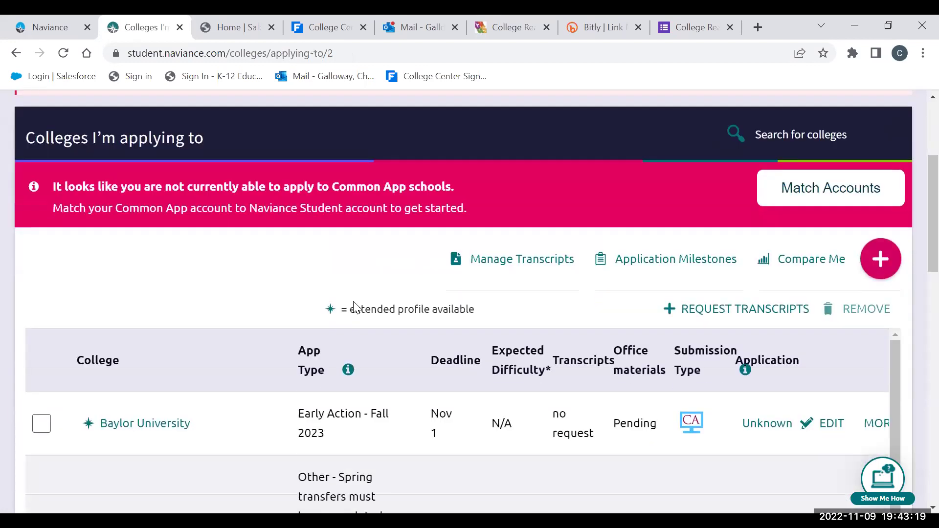
scroll(297, 296, "down", 4)
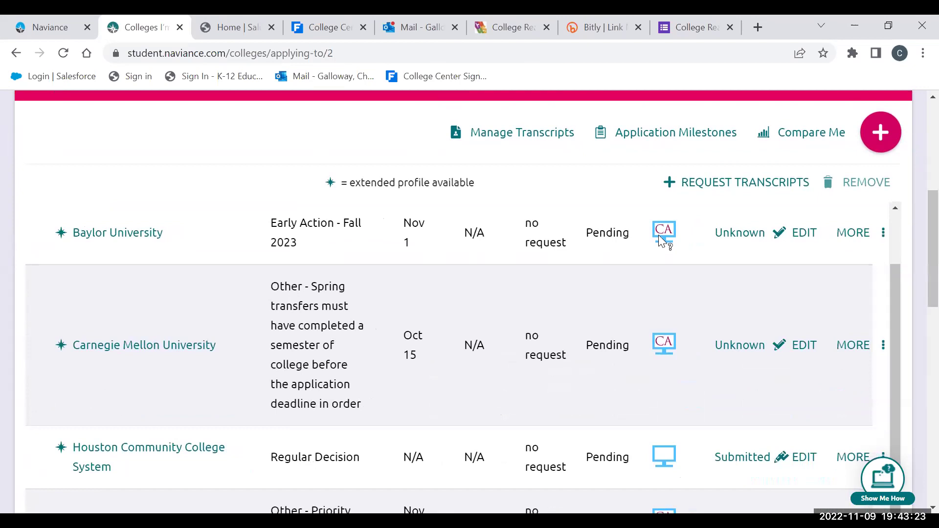
scroll(352, 209, "down", 1)
scroll(352, 212, "up", 1)
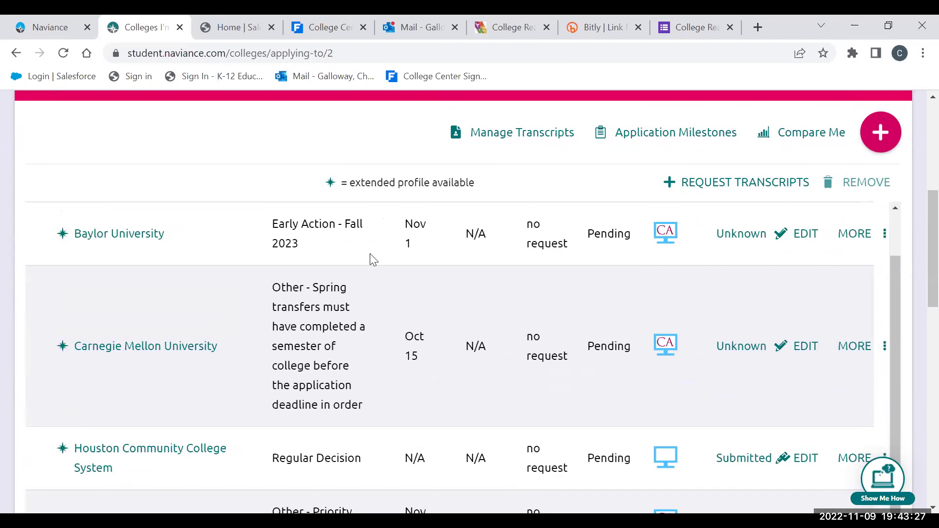
scroll(385, 277, "up", 2)
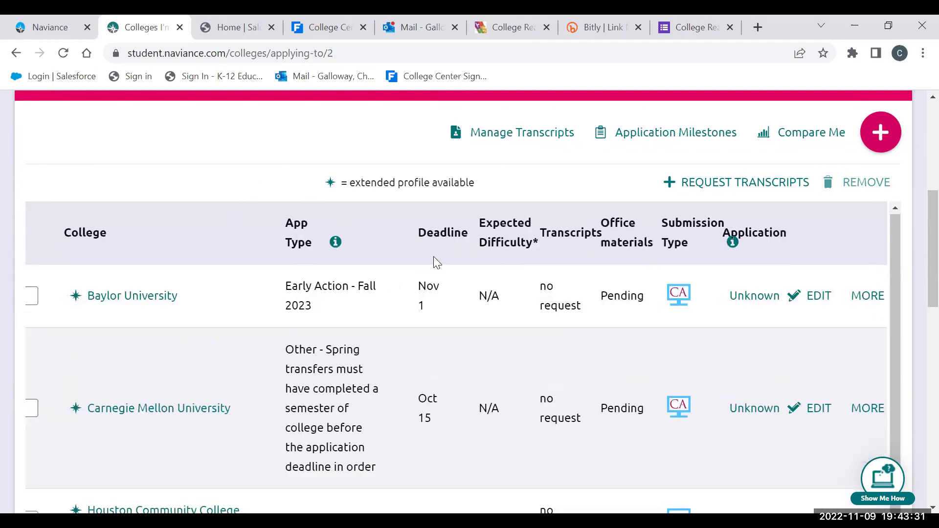
scroll(526, 305, "down", 1)
scroll(526, 306, "down", 1)
scroll(565, 258, "up", 1)
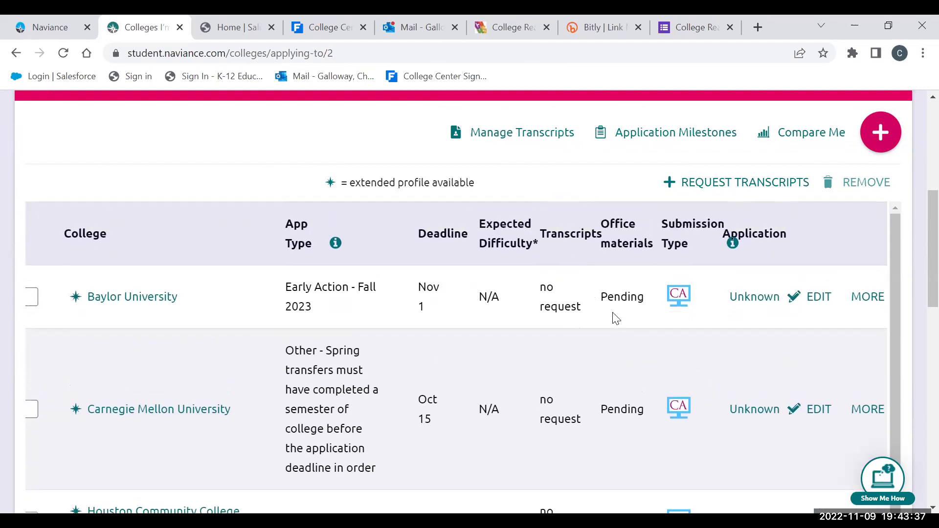
left_click(791, 299)
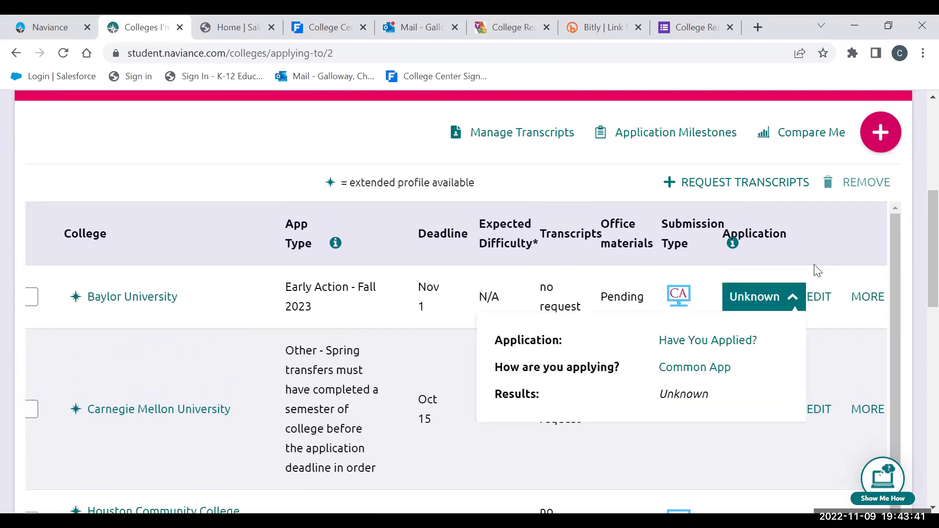
- Close Baylor University's application status details and open its scattergrams, comparing Weighted GPA with SAT (1600)
left_click(818, 270)
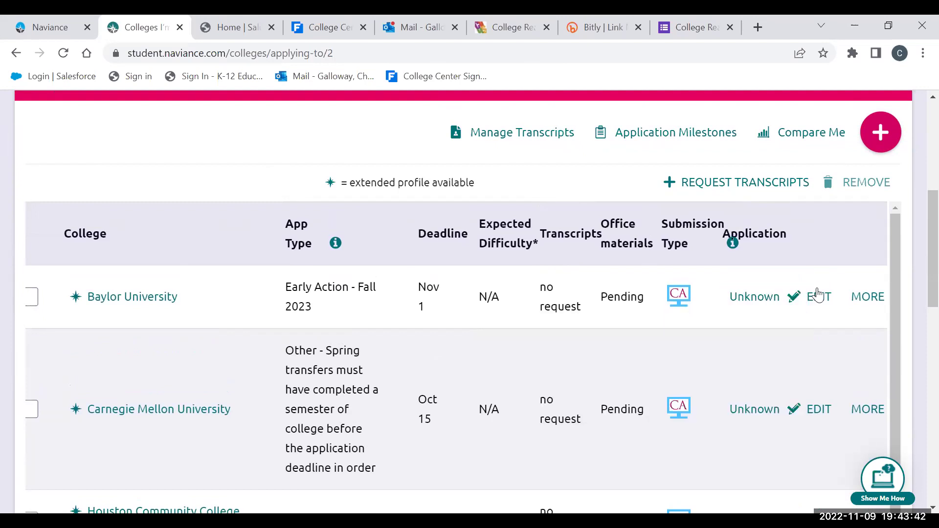
left_click(864, 299)
left_click(797, 394)
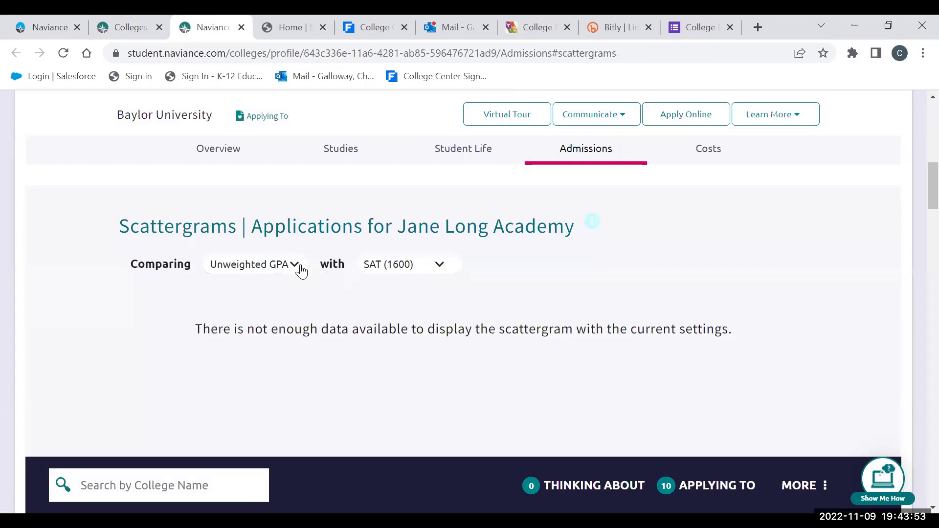
left_click(301, 271)
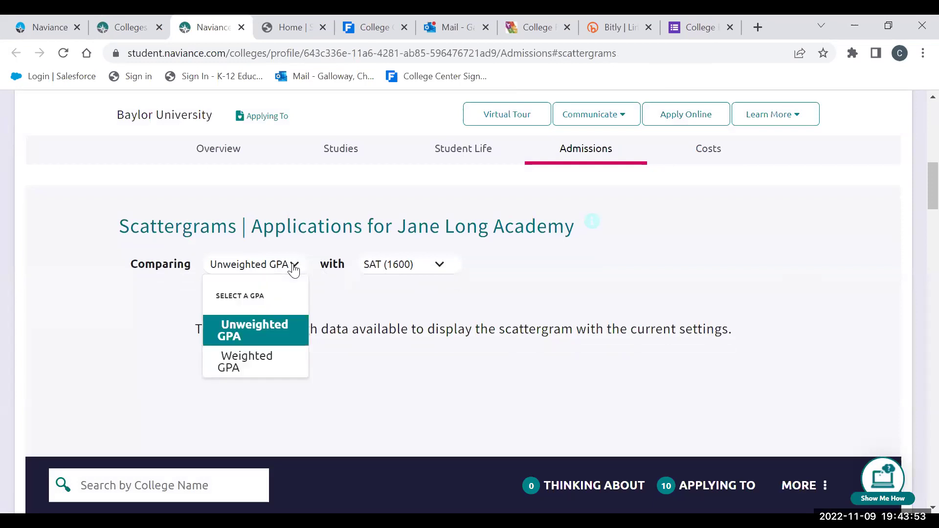
left_click(247, 360)
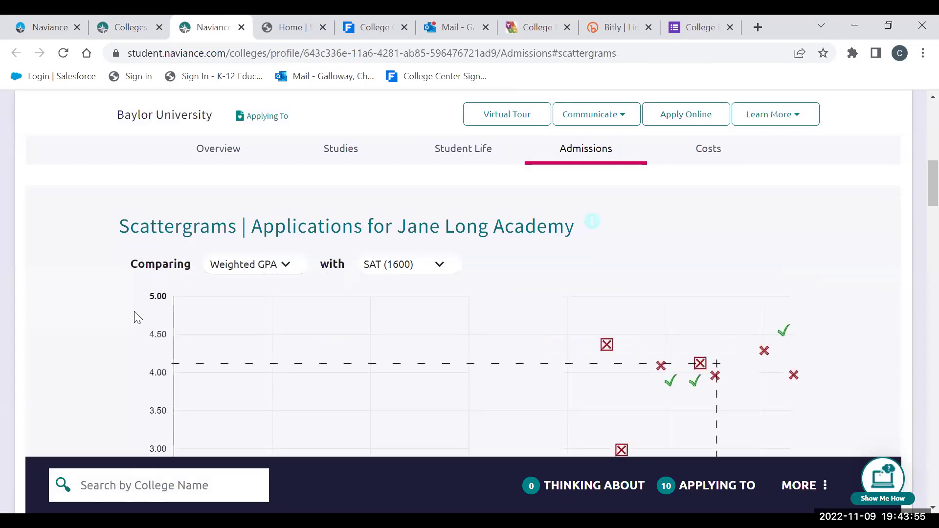
- Examine Baylor University's scattergram, the GPA and SAT scores of past applicants, and the high school's application history by year
scroll(82, 288, "down", 2)
scroll(82, 288, "down", 2)
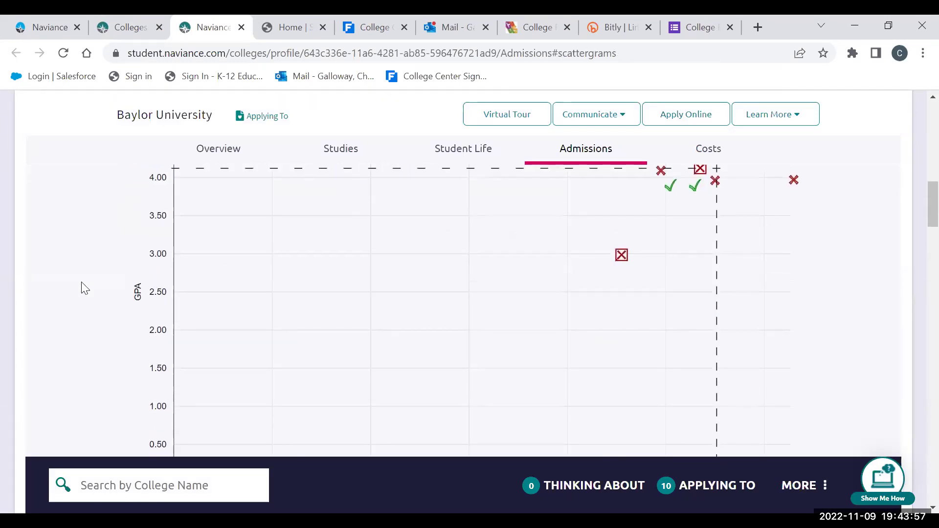
scroll(82, 287, "up", 2)
scroll(85, 289, "up", 7)
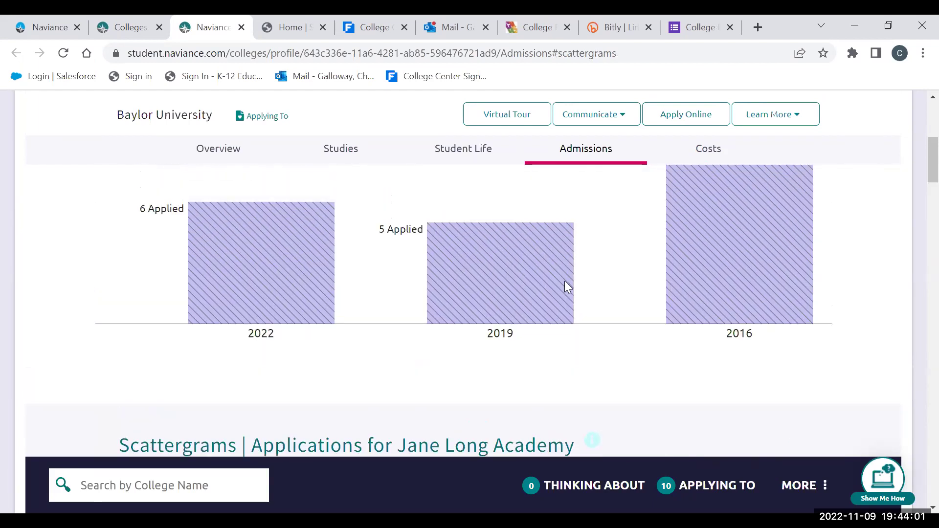
scroll(566, 284, "up", 2)
scroll(636, 264, "down", 1)
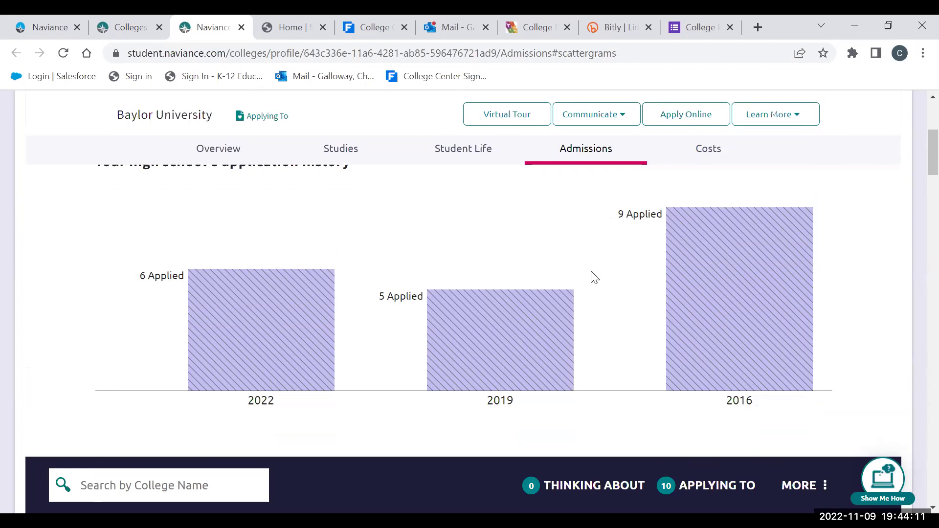
scroll(594, 278, "up", 1)
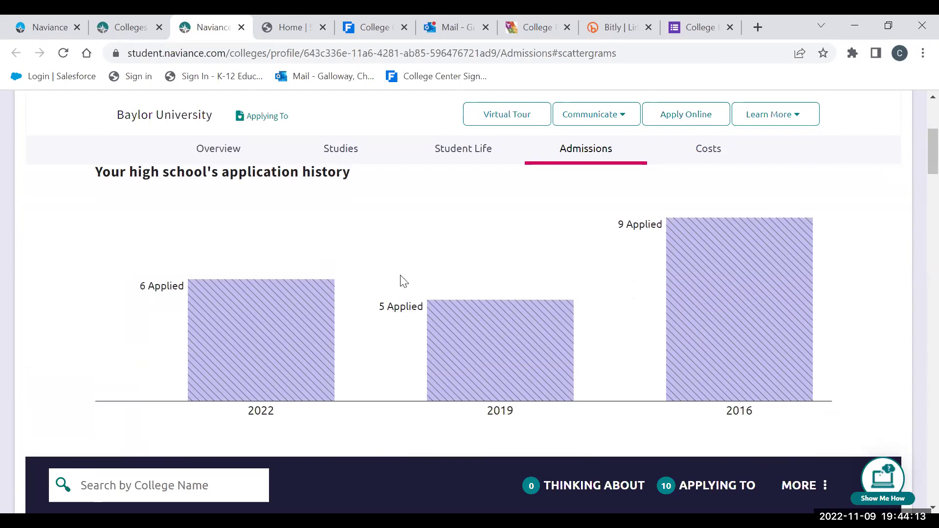
scroll(555, 267, "down", 5)
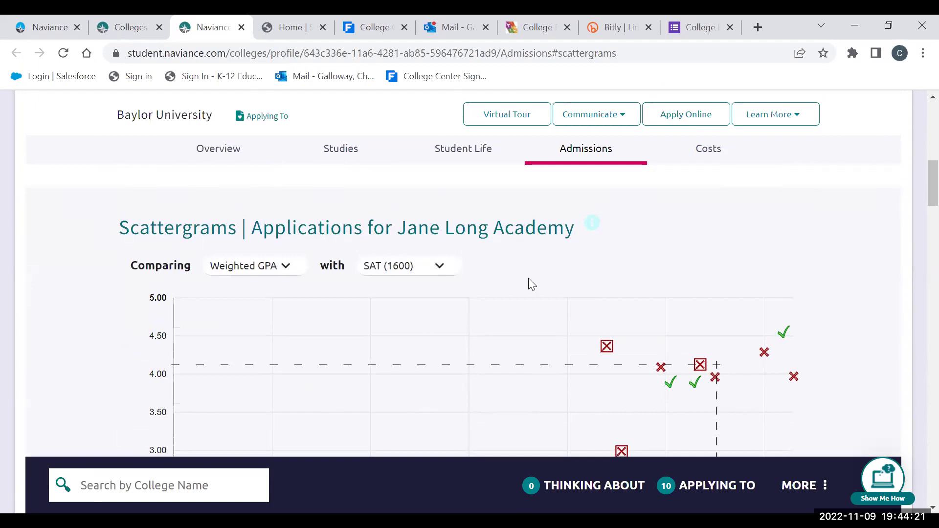
mouse_move(529, 366)
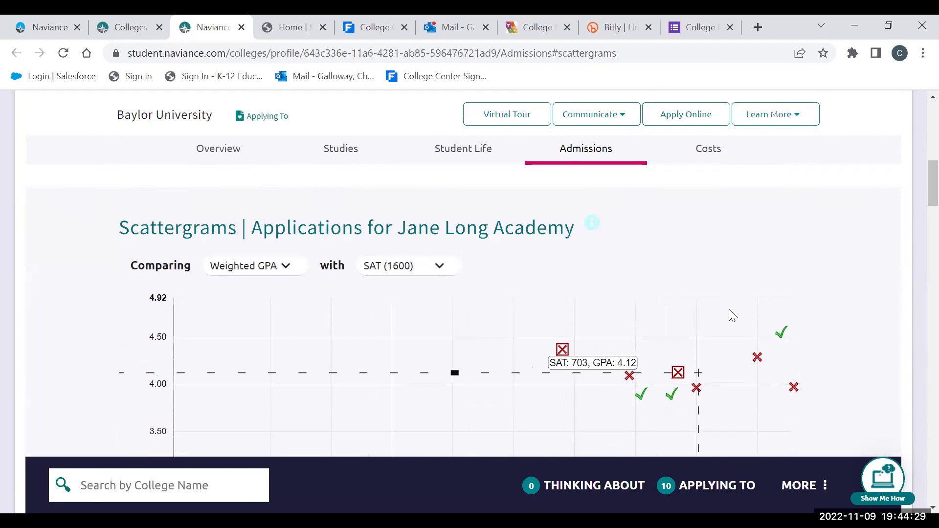
mouse_move(741, 397)
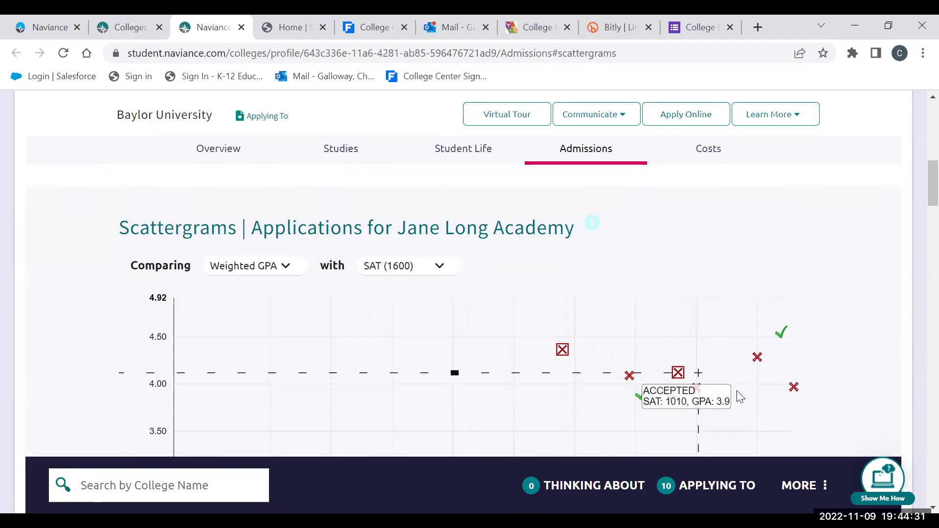
scroll(678, 236, "up", 3)
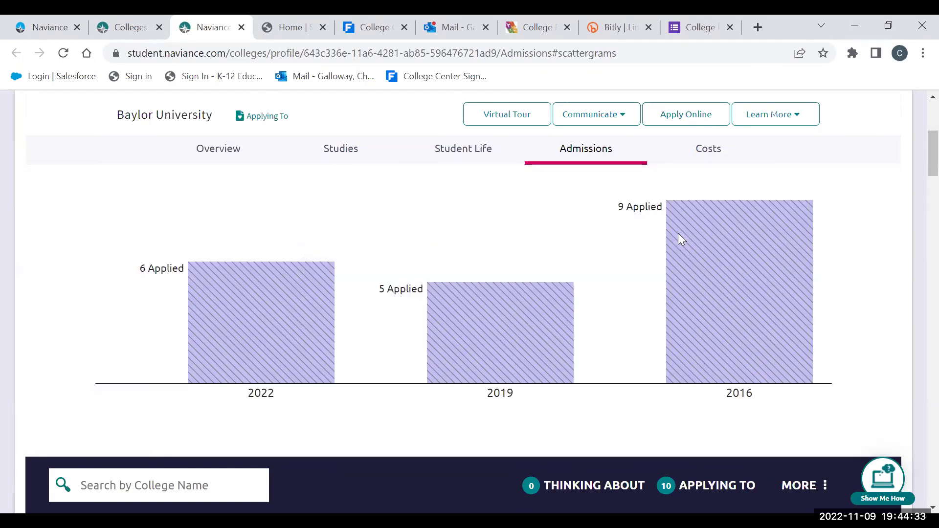
scroll(680, 239, "up", 10)
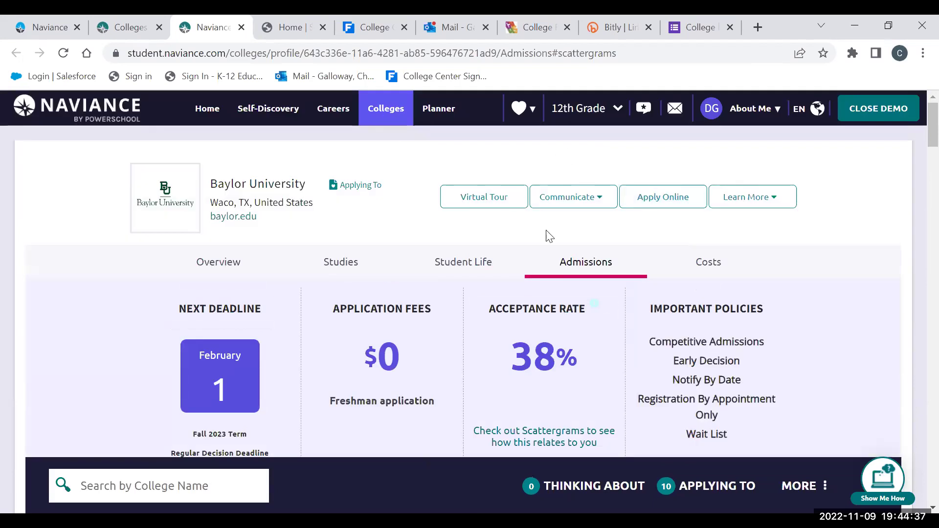
- Return to the Colleges I'm Applying To list and open the University of Houston's scattergrams
key("alt+Left")
scroll(546, 236, "down", 8)
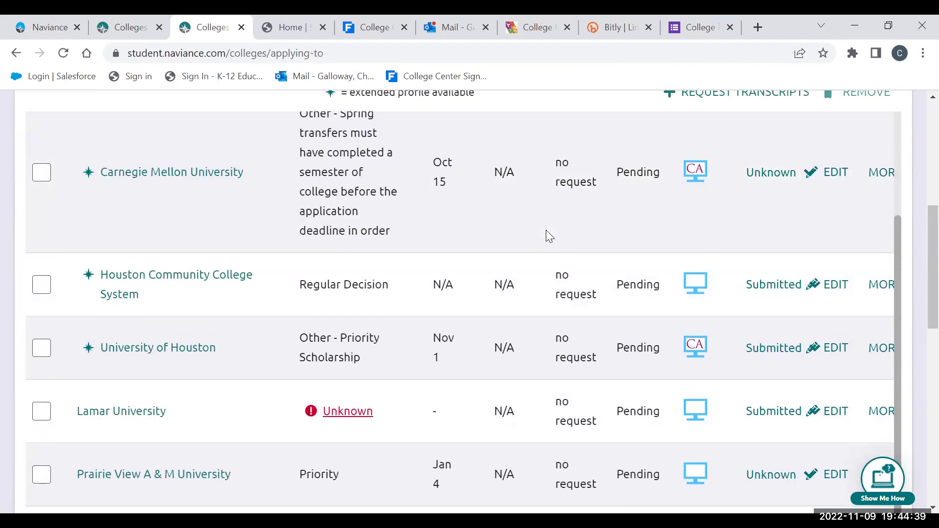
scroll(547, 236, "down", 2)
scroll(808, 265, "right", 1)
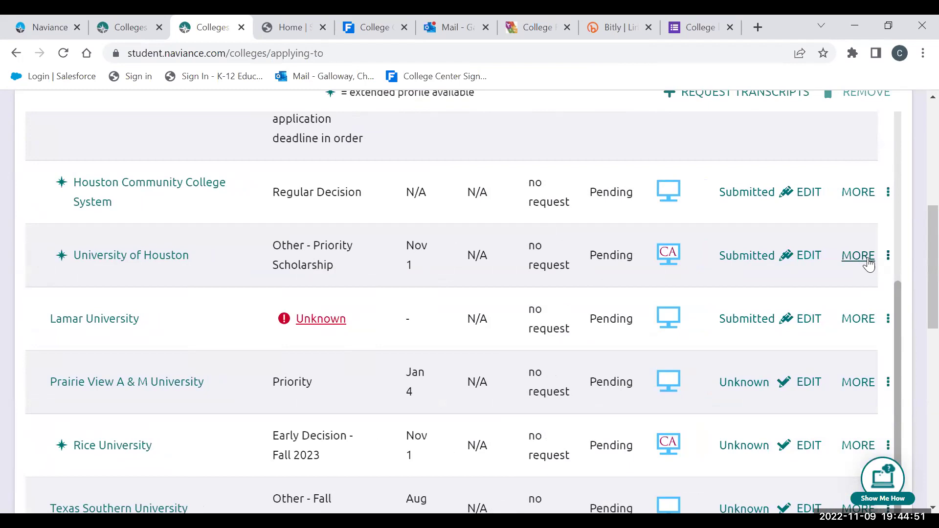
left_click(869, 264)
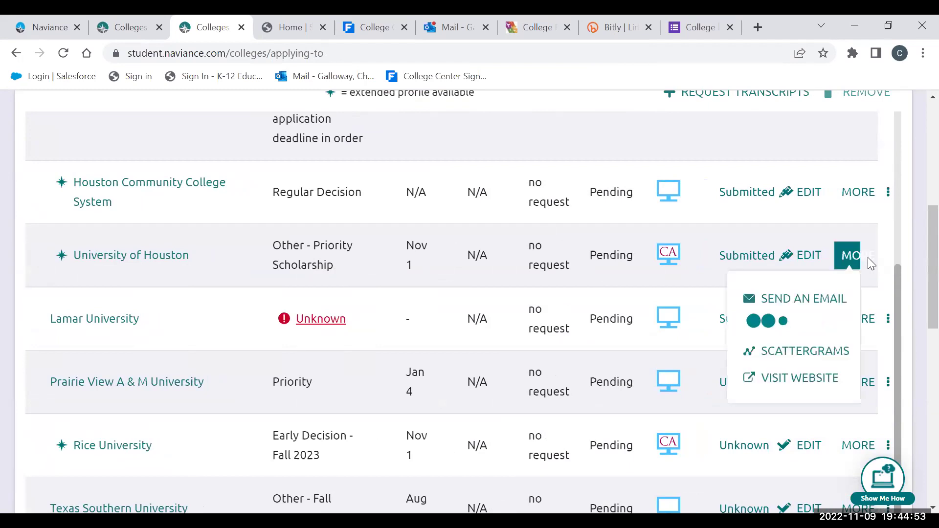
left_click(752, 356)
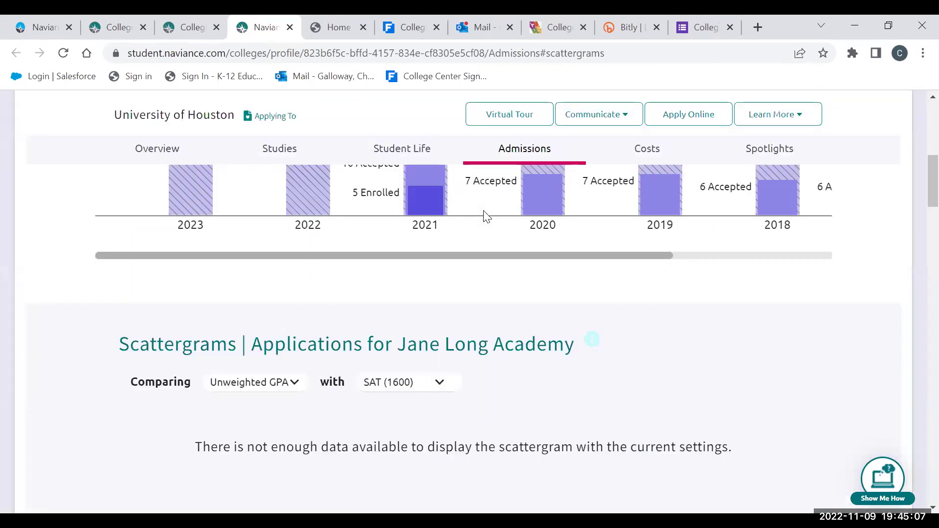
- Compare Weighted GPA with SAT (1600) in the University of Houston's scattergram and review the past applicants' results and admissions overview
left_click(254, 280)
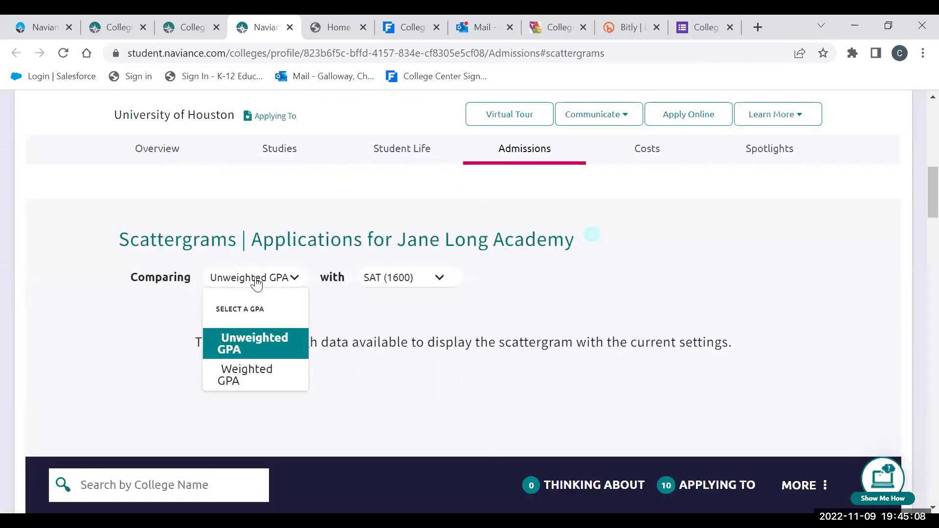
left_click(249, 376)
scroll(56, 350, "down", 2)
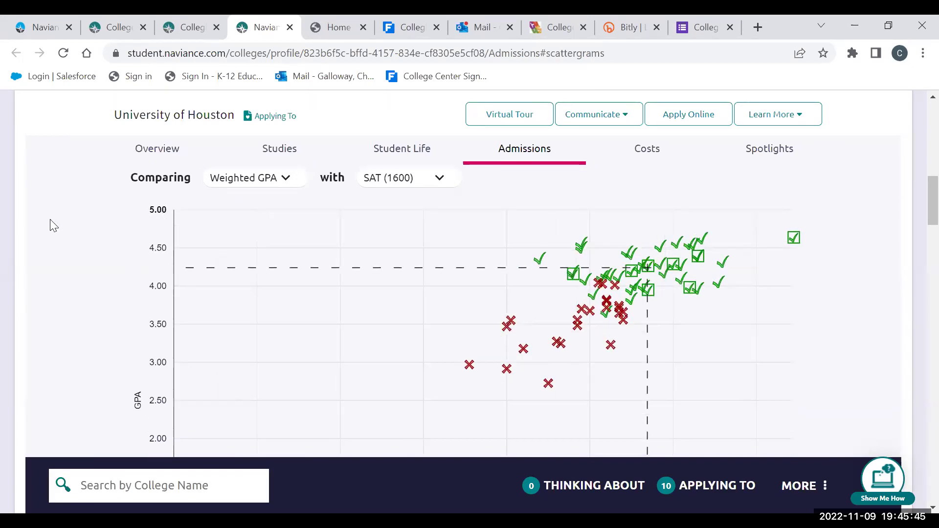
scroll(20, 219, "up", 6)
scroll(21, 220, "up", 5)
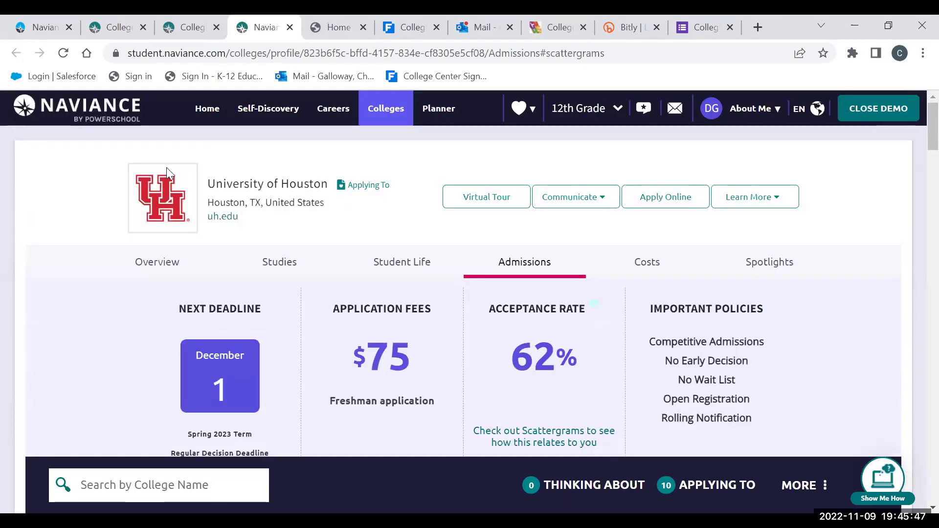
- Go back to the Colleges I'm Applying To list and review the listed applications
mouse_move(386, 108)
left_click(520, 181)
scroll(381, 280, "down", 10)
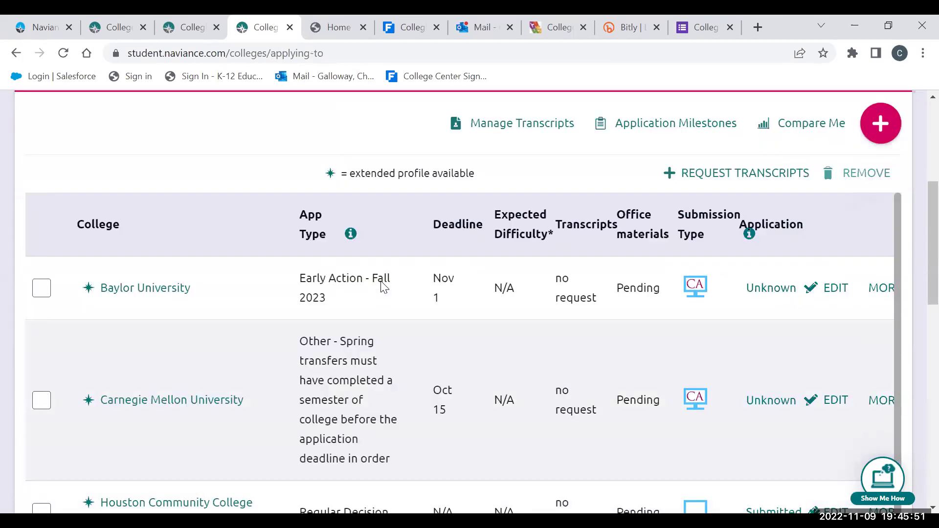
scroll(511, 308, "up", 7)
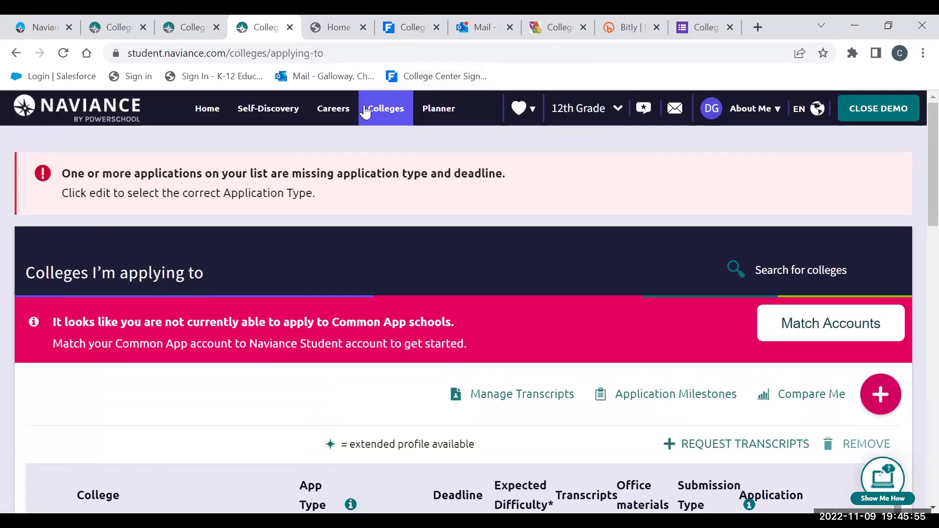
- Open the Letters of Recommendation page and start adding a new recommendation request
mouse_move(367, 112)
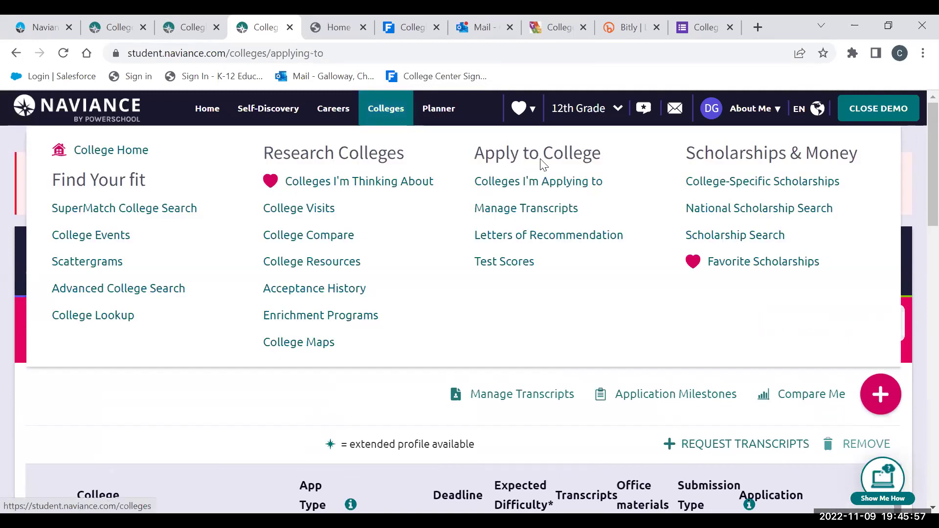
left_click(516, 240)
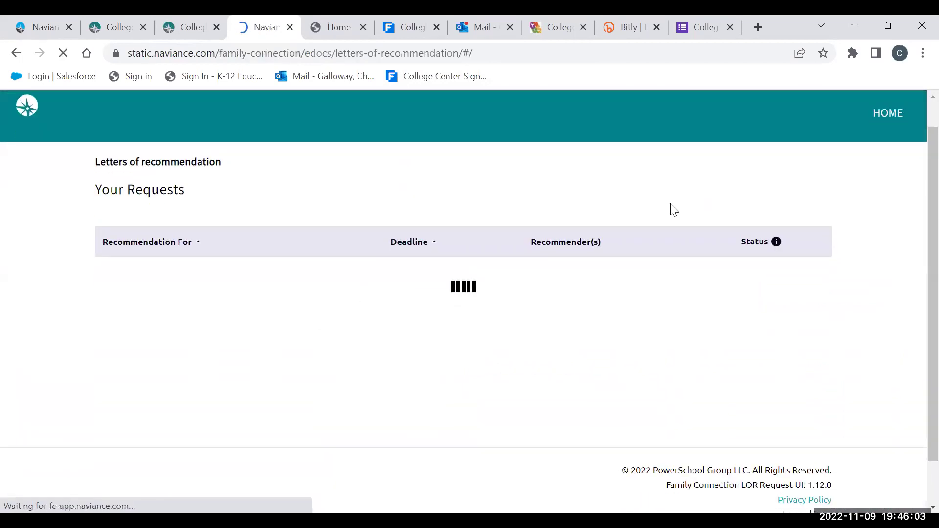
left_click(795, 253)
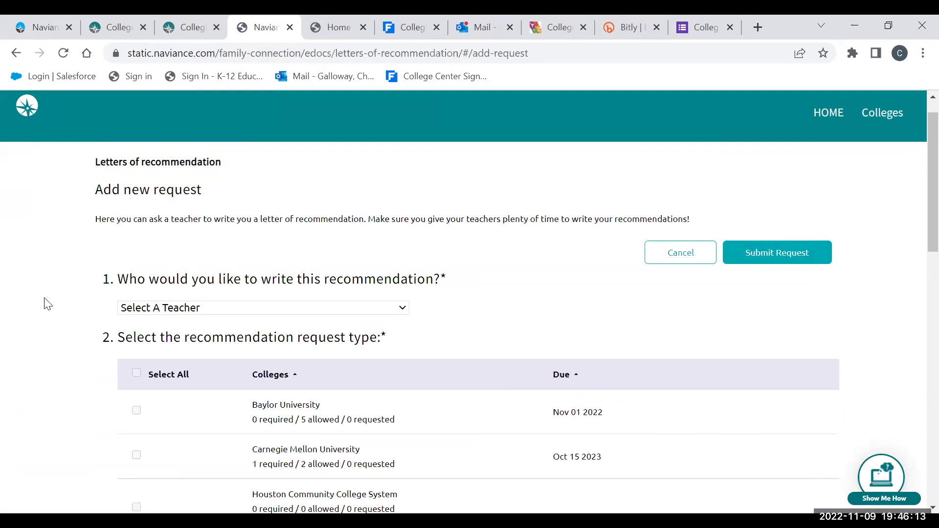
- Examine the required and allowed recommendation letters and due dates for each college in the new request form
scroll(48, 304, "down", 1)
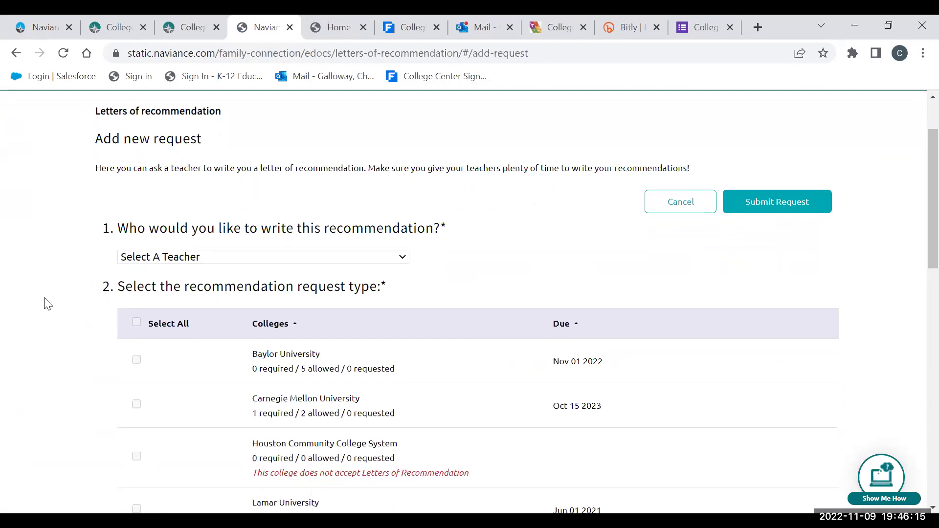
scroll(47, 304, "down", 1)
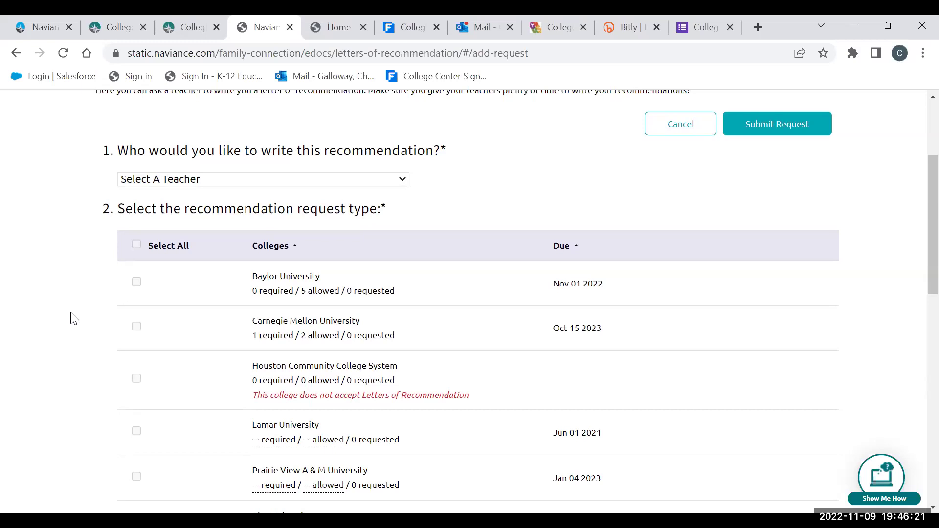
scroll(93, 342, "down", 1)
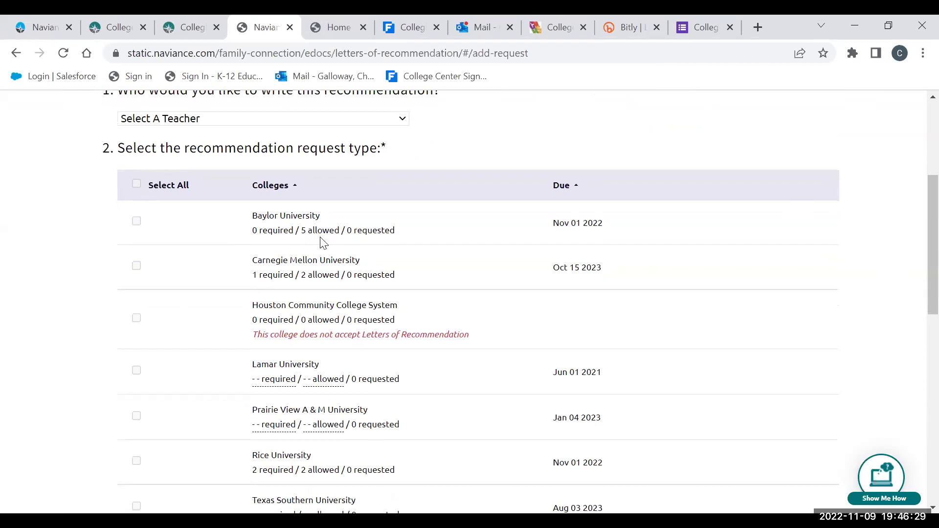
scroll(233, 269, "down", 1)
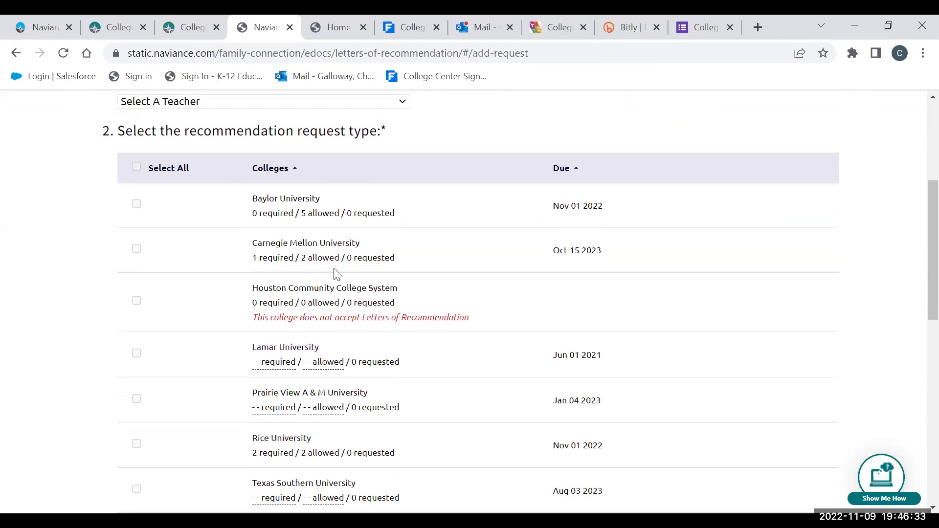
scroll(252, 280, "down", 3)
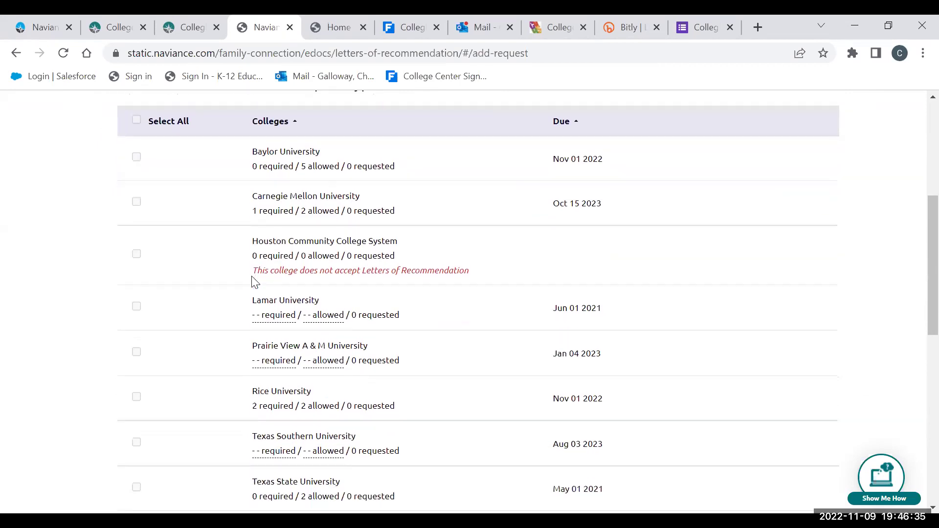
scroll(253, 281, "down", 3)
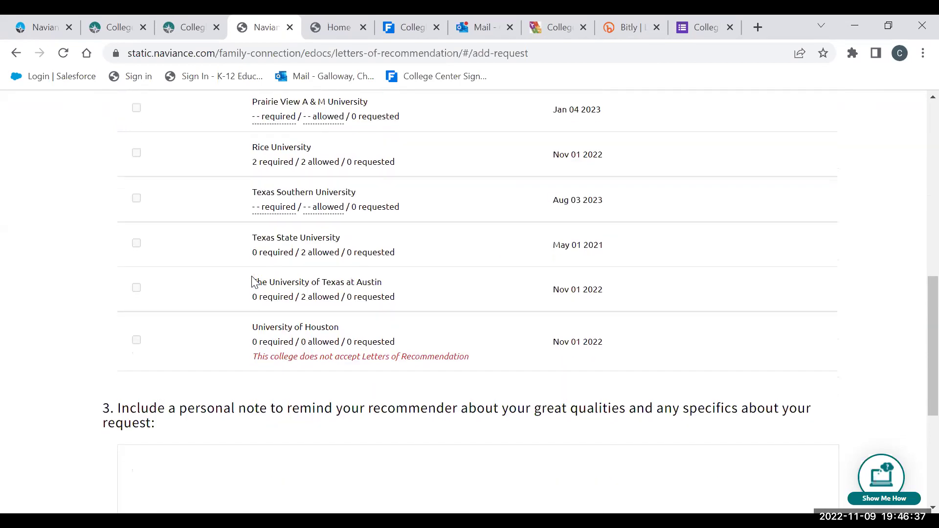
scroll(291, 349, "down", 1)
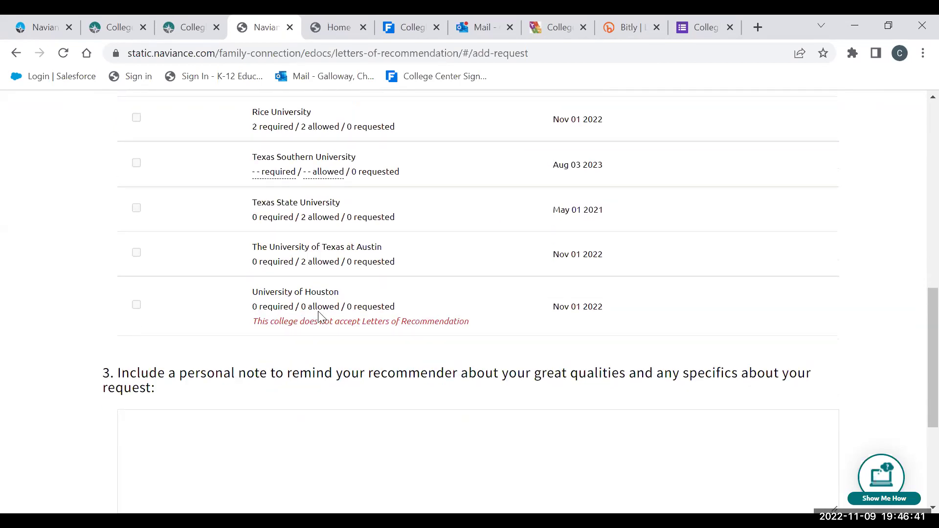
scroll(316, 314, "up", 1)
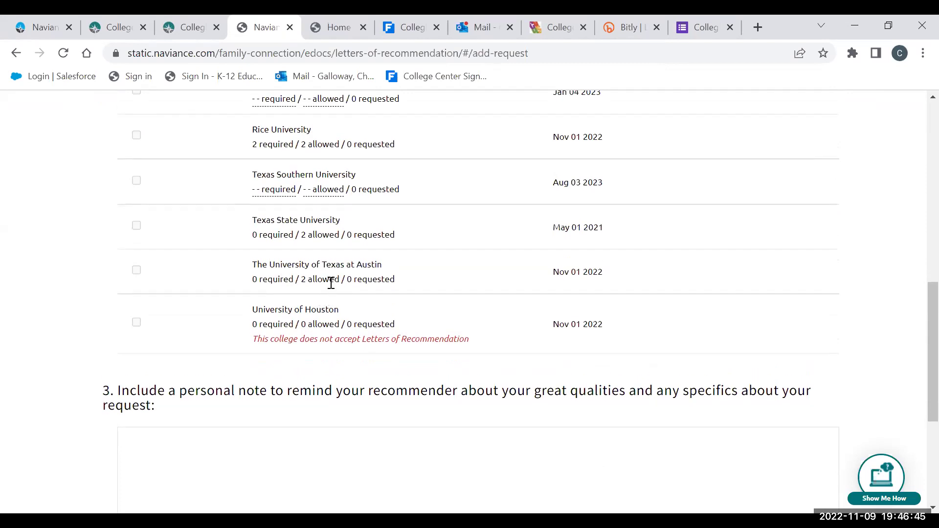
scroll(332, 281, "up", 1)
scroll(313, 214, "up", 3)
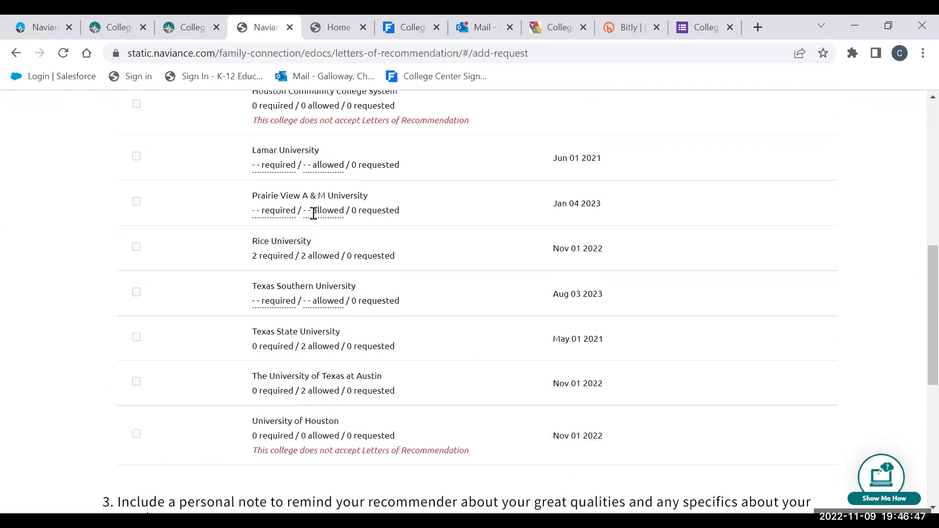
scroll(314, 213, "up", 3)
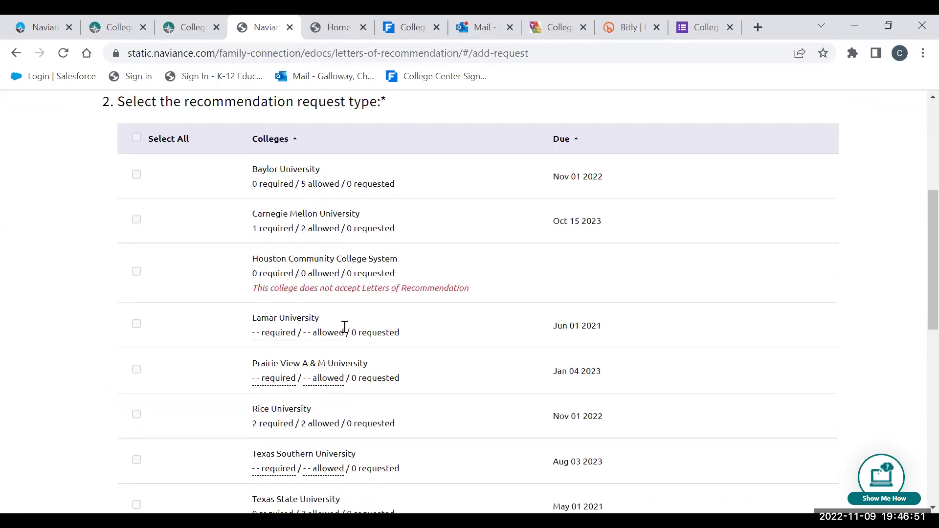
- Choose a teacher from the list to write the recommendation in the new request
scroll(342, 328, "down", 1)
scroll(343, 325, "down", 2)
scroll(342, 315, "up", 8)
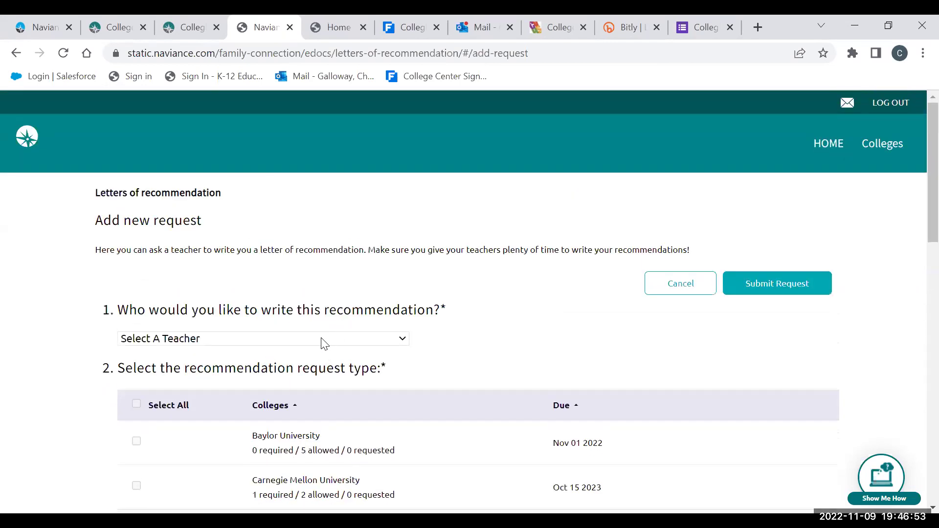
left_click(323, 339)
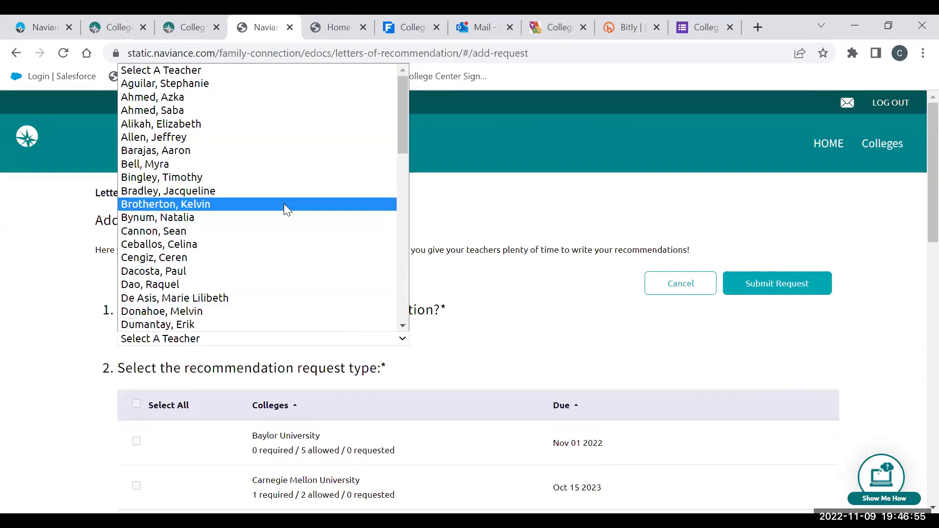
left_click(284, 203)
- Start a personal note to the recommender, beginning with "Thank you"
scroll(351, 306, "down", 10)
left_click(239, 200)
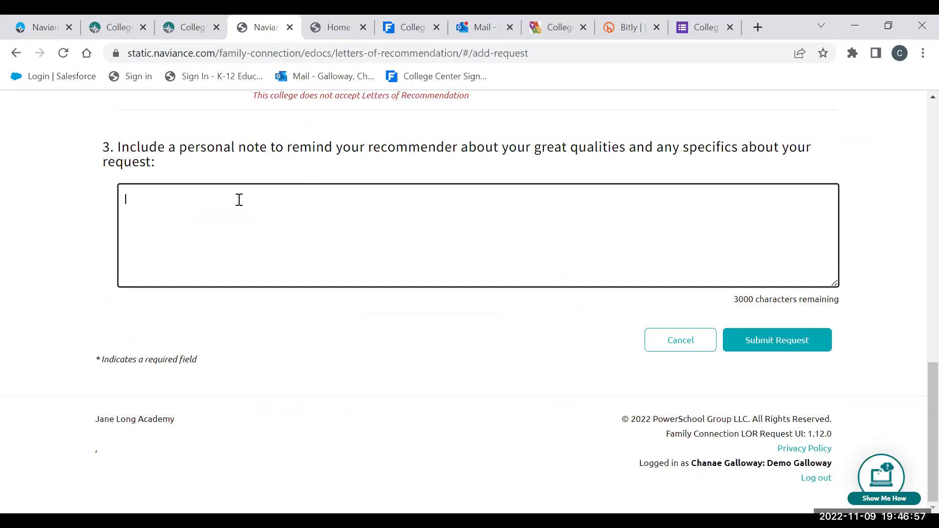
type("Thank yoi")
key("BackSpace")
type("u g")
scroll(240, 202, "up", 10)
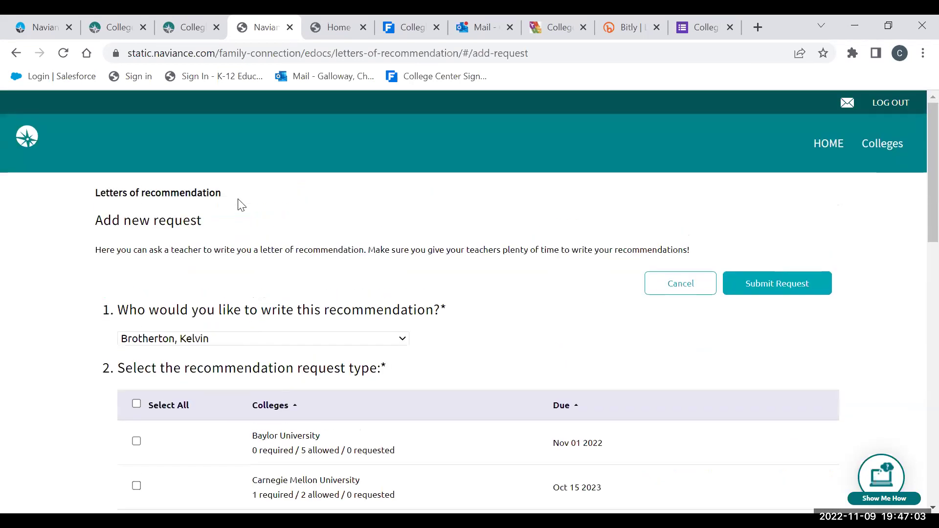
- Leave the recommendation request for the home page and open the Messages inbox
left_click(822, 152)
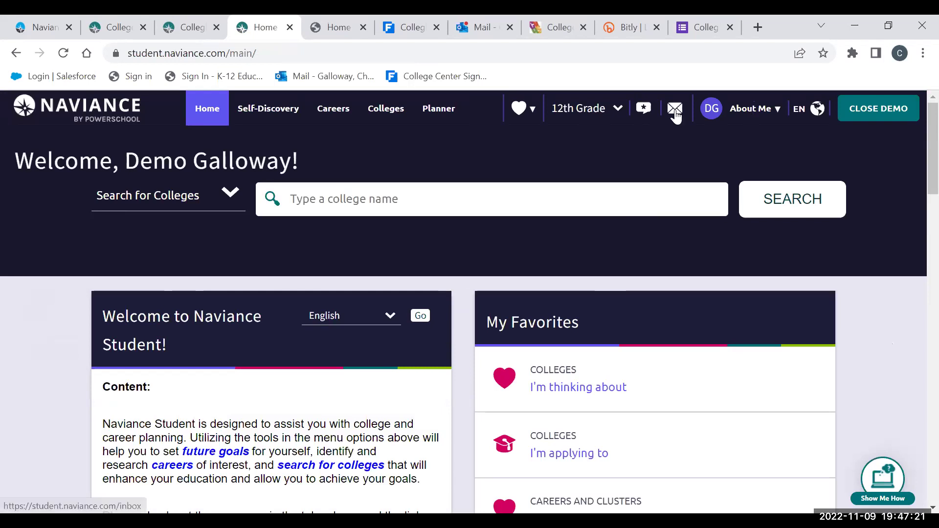
left_click(675, 109)
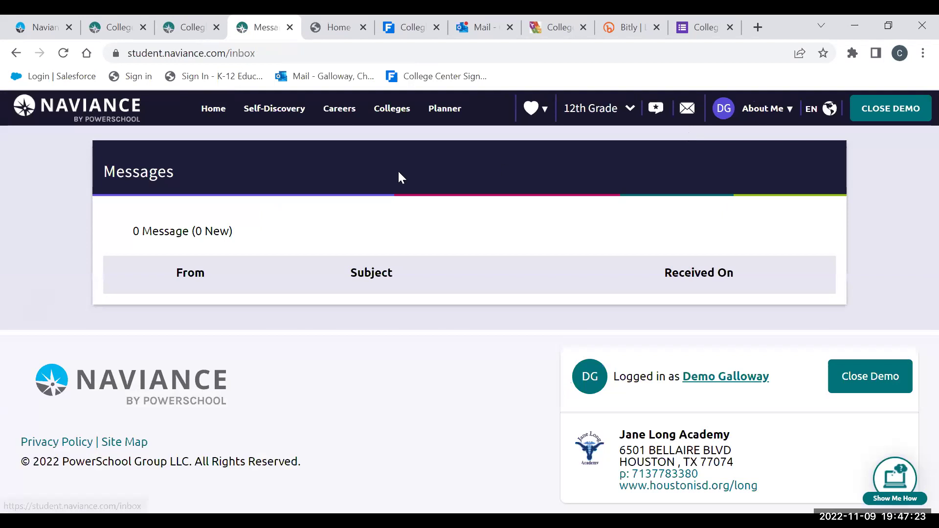